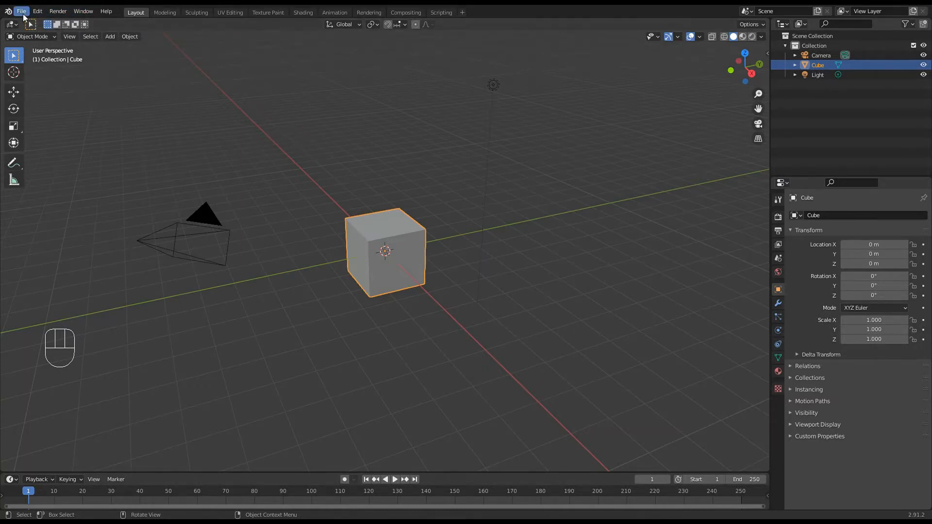
pyautogui.click(23, 13)
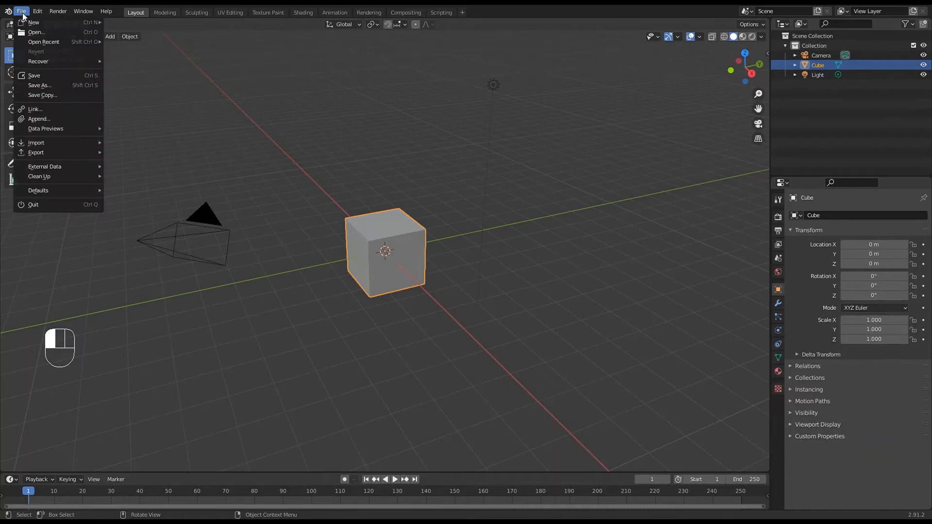
pyautogui.moveTo(34, 21)
pyautogui.moveTo(57, 144)
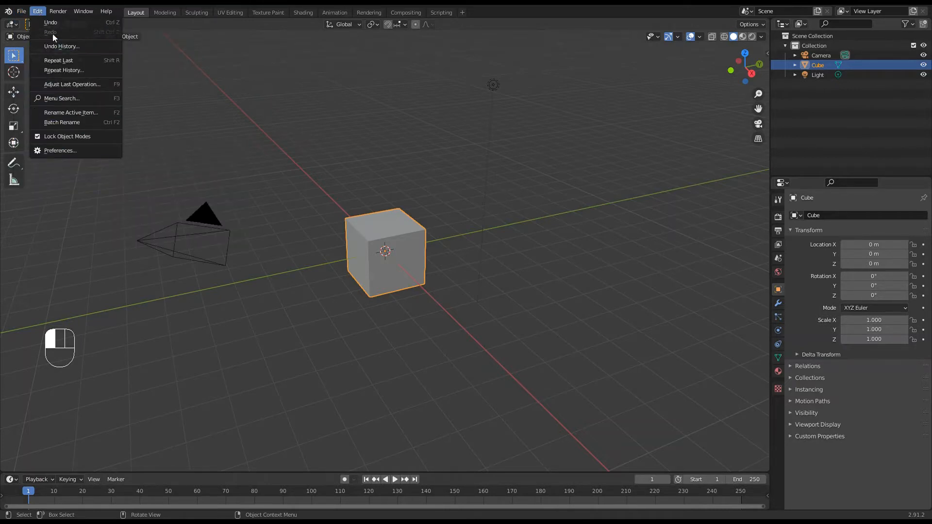
pyautogui.click(39, 10)
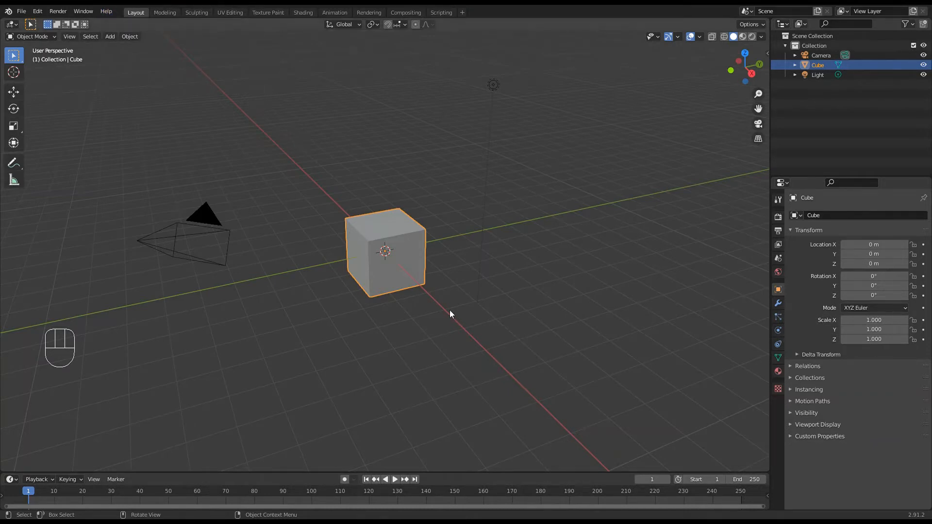
# Step: Look through the Modeling, Sculpting, UV Editing, Texture Paint, Shading, Animation, Rendering and Compositing workspaces, and return to the Layout workspace
pyautogui.click(167, 12)
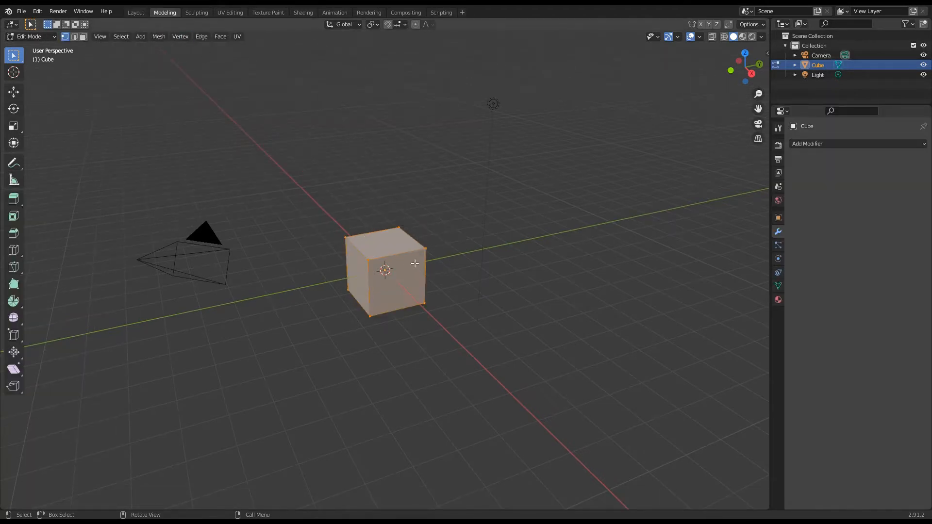
pyautogui.click(197, 12)
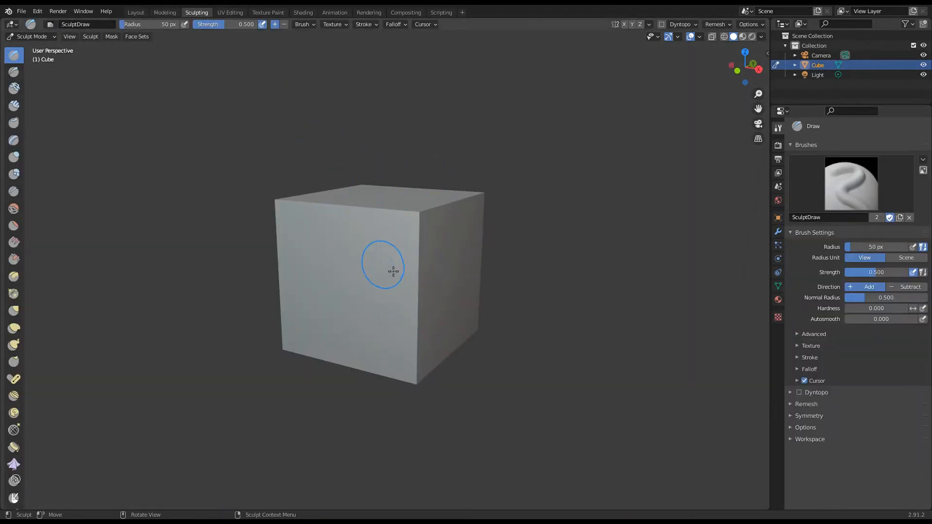
pyautogui.click(229, 12)
pyautogui.click(271, 13)
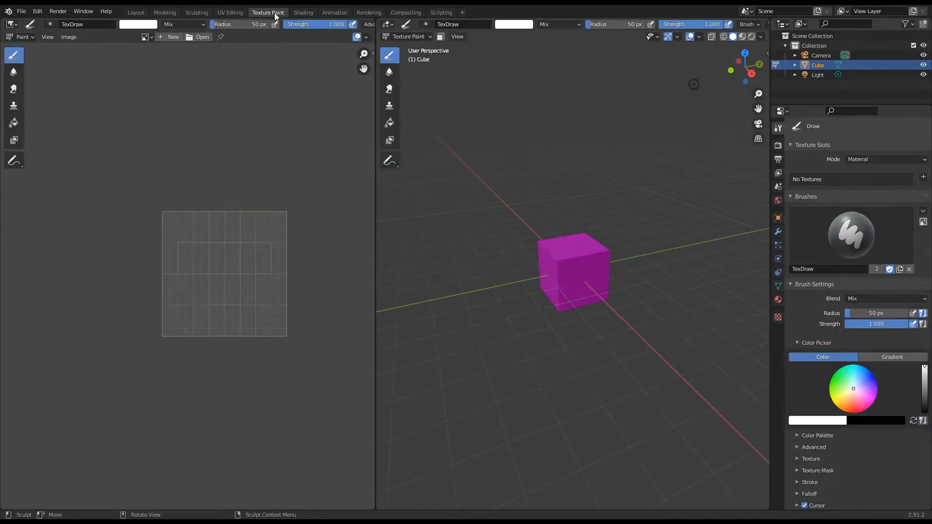
pyautogui.click(304, 14)
pyautogui.click(340, 13)
pyautogui.click(375, 12)
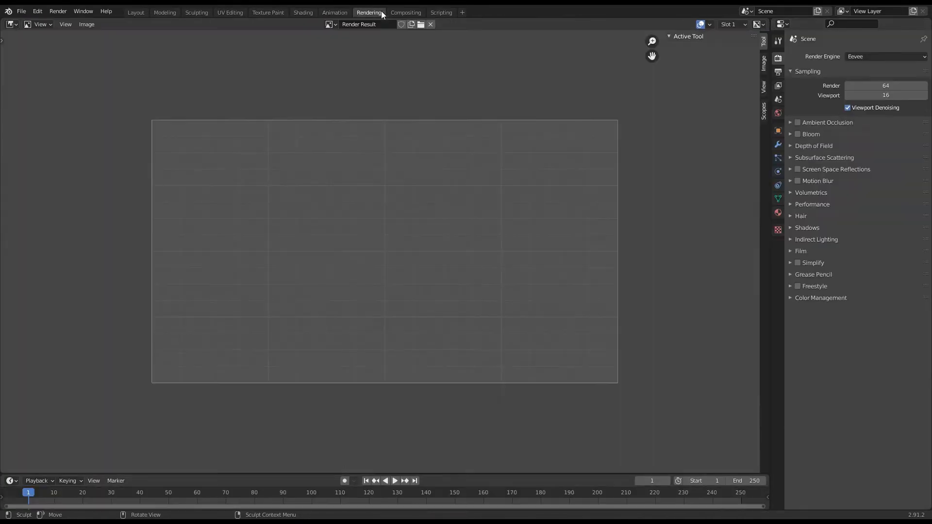
pyautogui.click(403, 13)
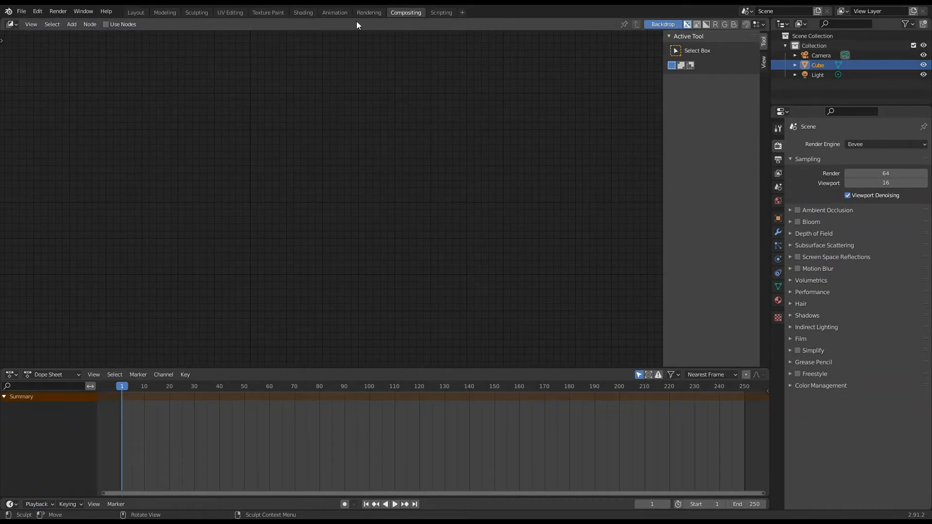
pyautogui.click(136, 13)
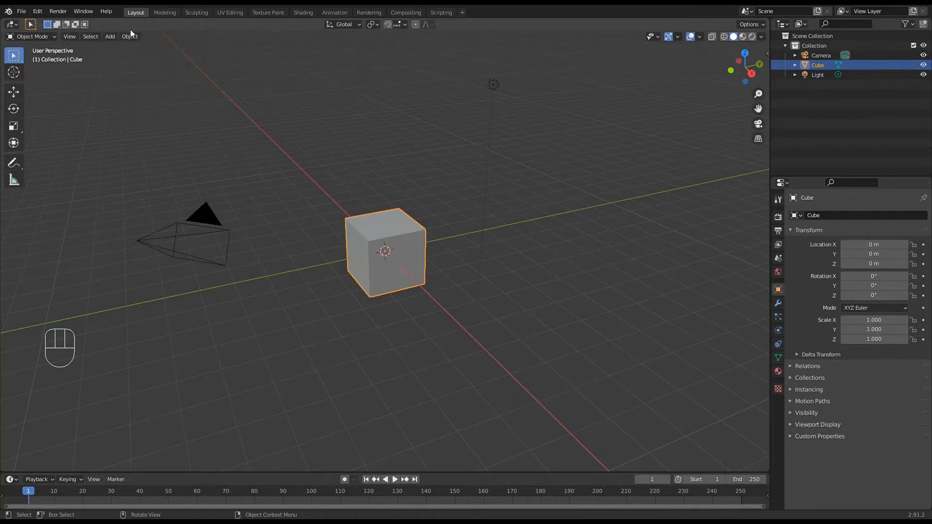
pyautogui.click(156, 13)
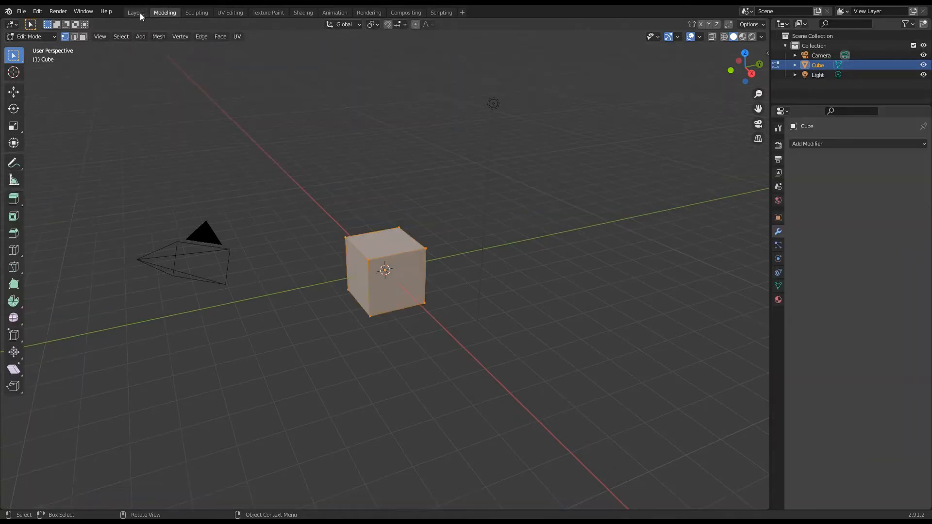
pyautogui.click(139, 12)
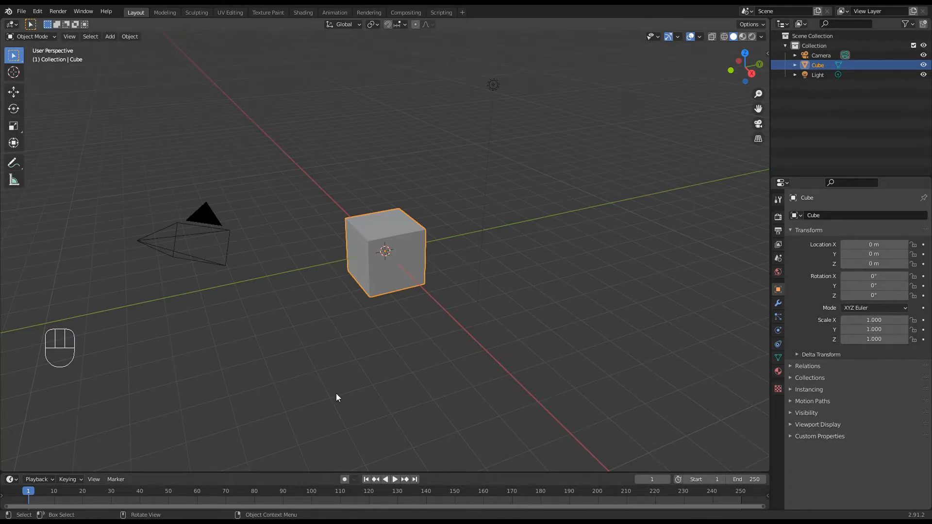
pyautogui.click(12, 24)
pyautogui.click(130, 130)
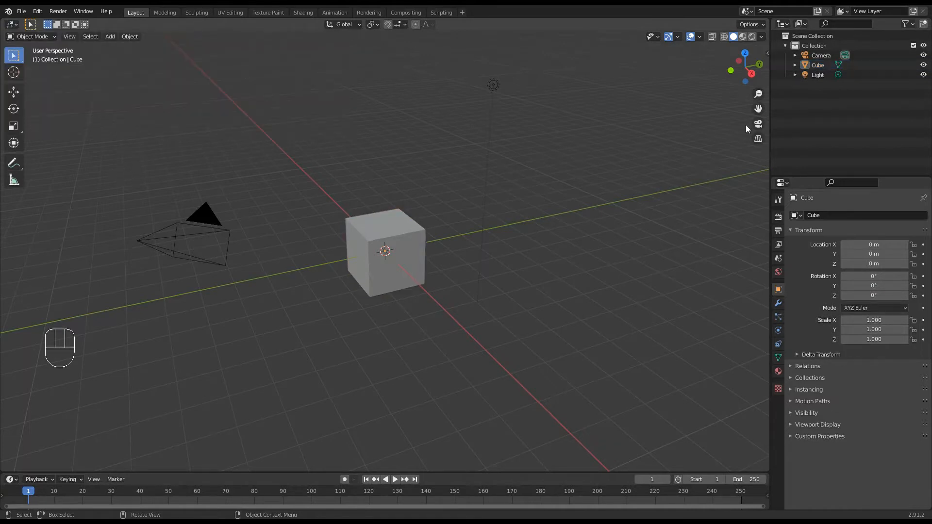
pyautogui.click(783, 24)
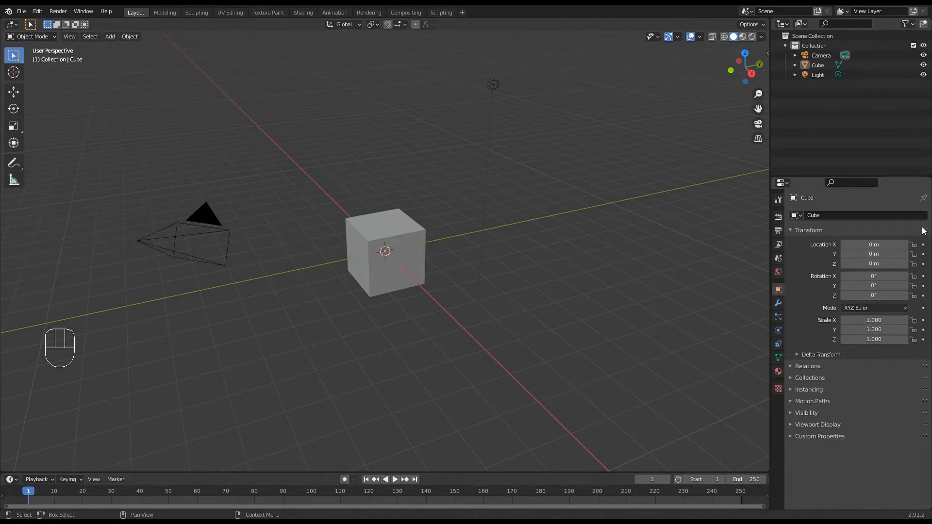
pyautogui.click(380, 269)
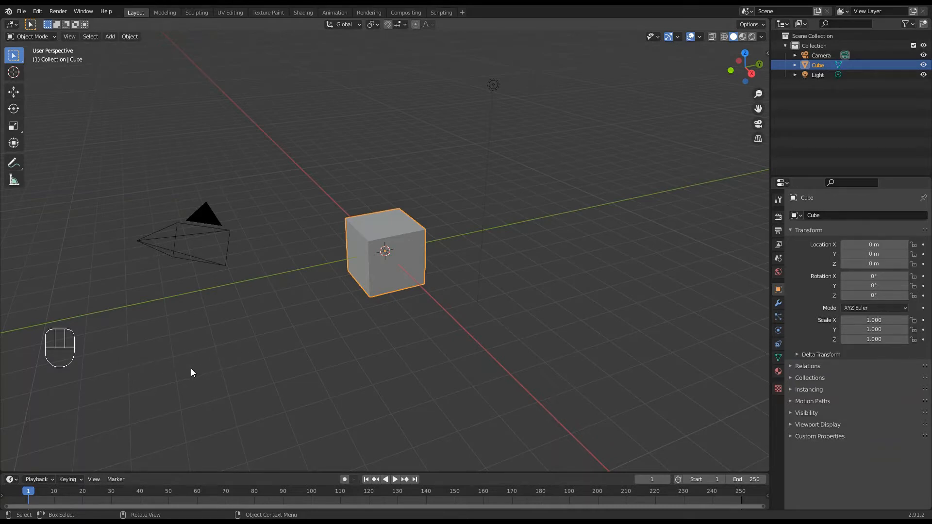
pyautogui.click(249, 357)
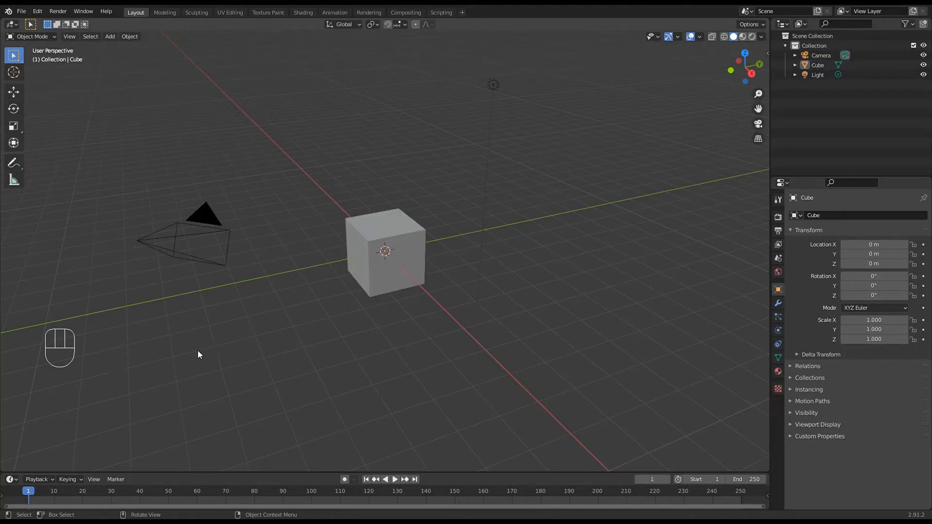
pyautogui.middleClick(198, 351)
pyautogui.middleClick(229, 347)
pyautogui.rightClick(229, 347)
pyautogui.rightClick(103, 347)
pyautogui.press('x')
pyautogui.click(387, 279)
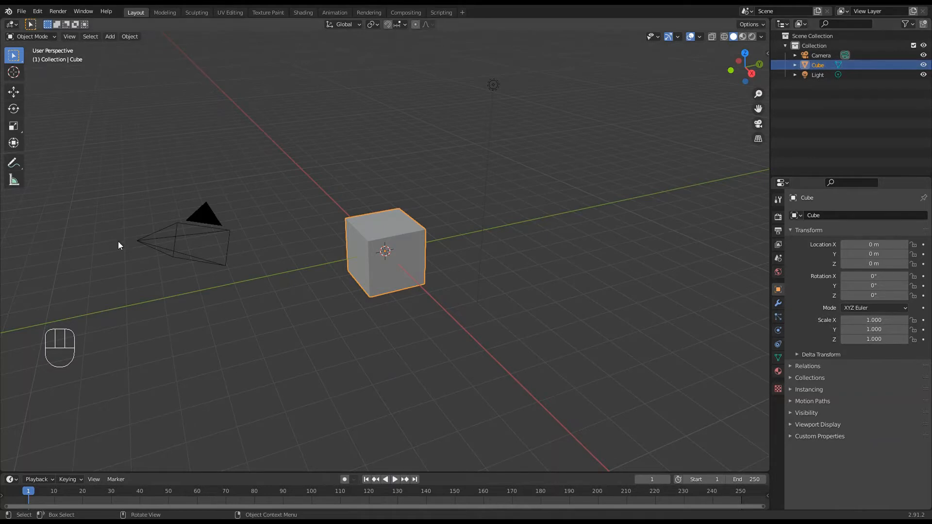
# Step: Delete the camera and the light from the scene, keeping only the cube
pyautogui.click(180, 228)
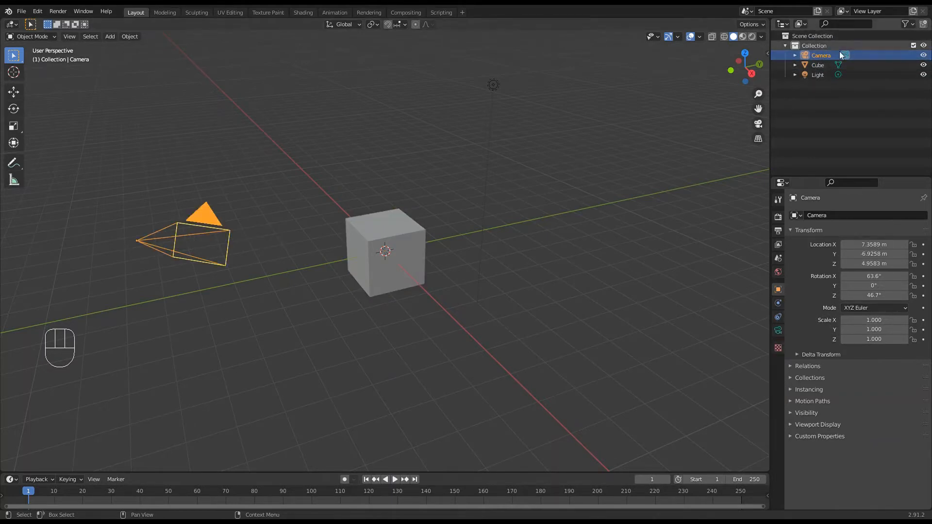
pyautogui.click(803, 76)
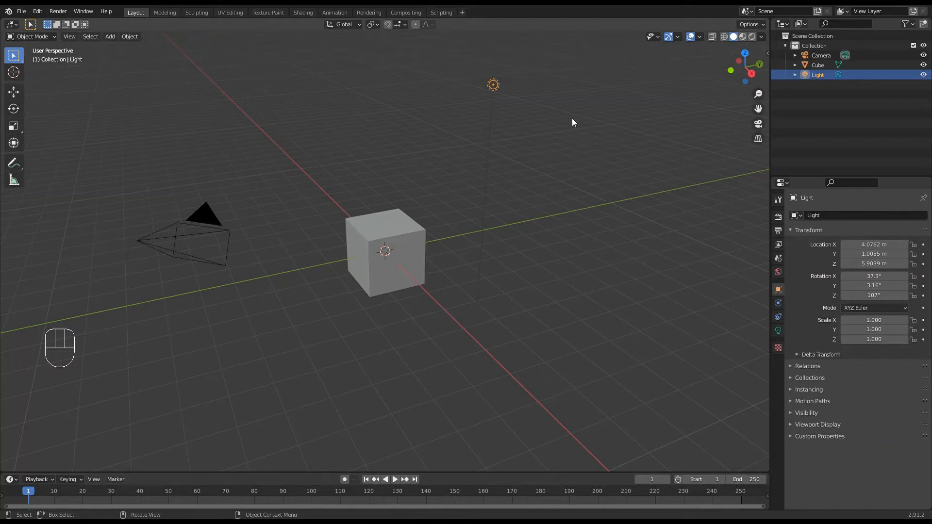
pyautogui.click(494, 90)
pyautogui.press('shift')
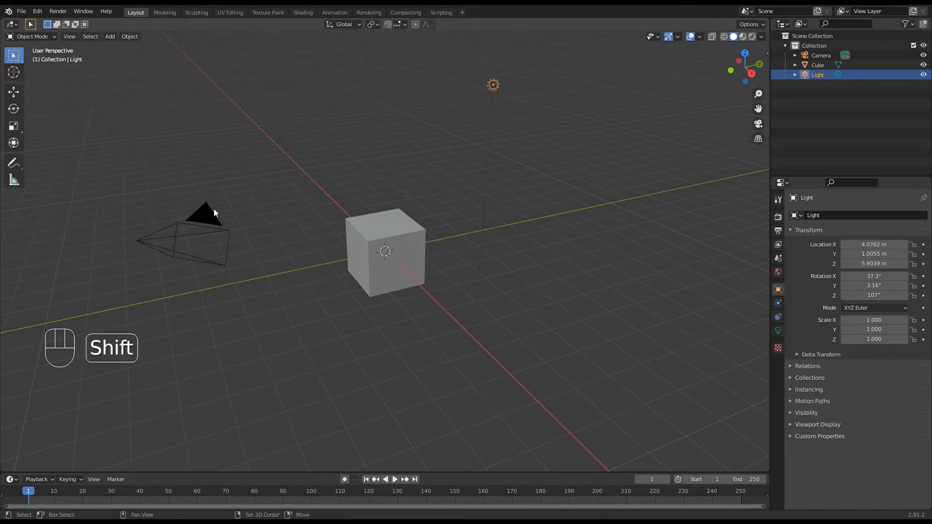
pyautogui.keyDown('shift'); pyautogui.click(194, 235); pyautogui.keyUp('shift')
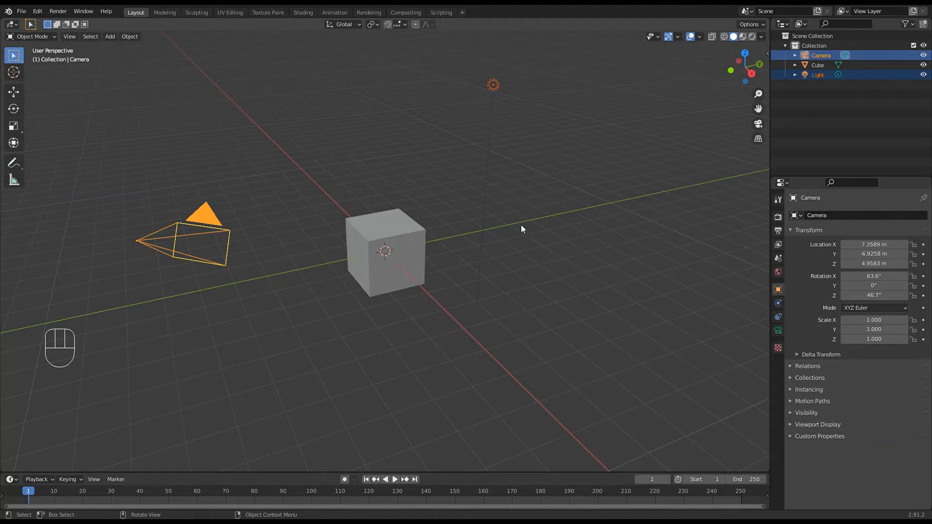
pyautogui.press('x')
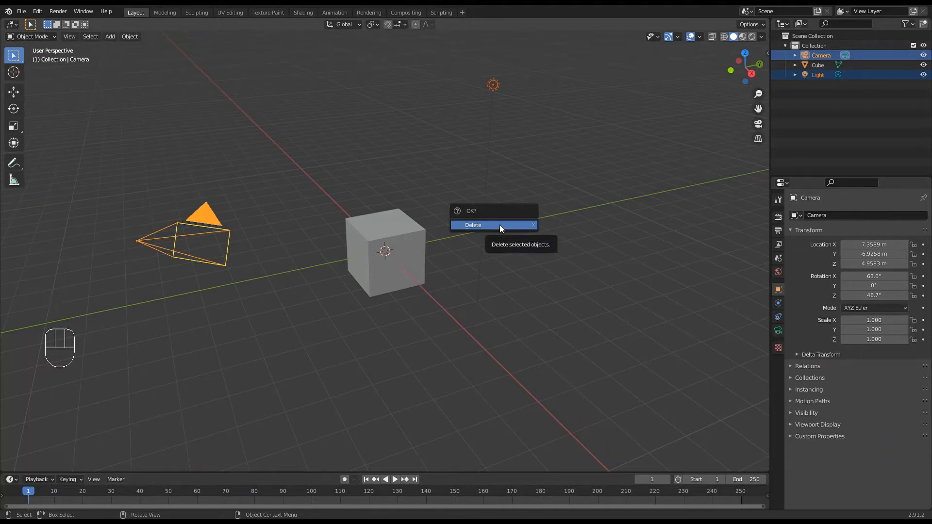
pyautogui.click(500, 226)
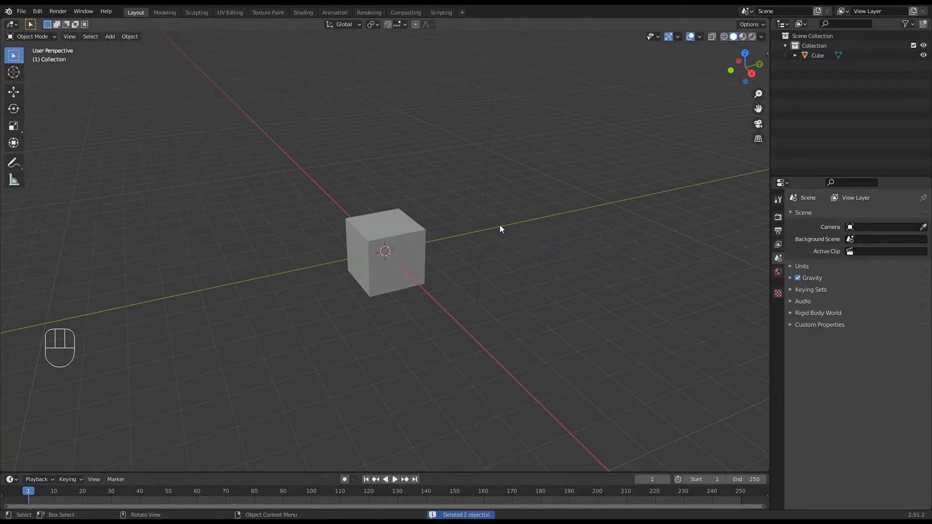
# Step: Select the cube and examine it in the 3D viewport from closer, farther and slightly rotated viewpoints
pyautogui.click(399, 267)
pyautogui.scroll(5, 488, 302)
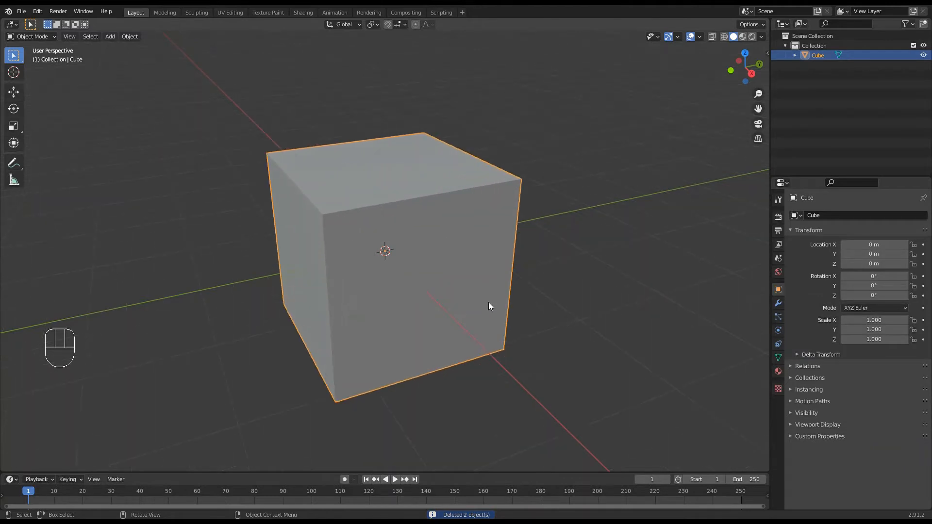
pyautogui.scroll(-2, 487, 302)
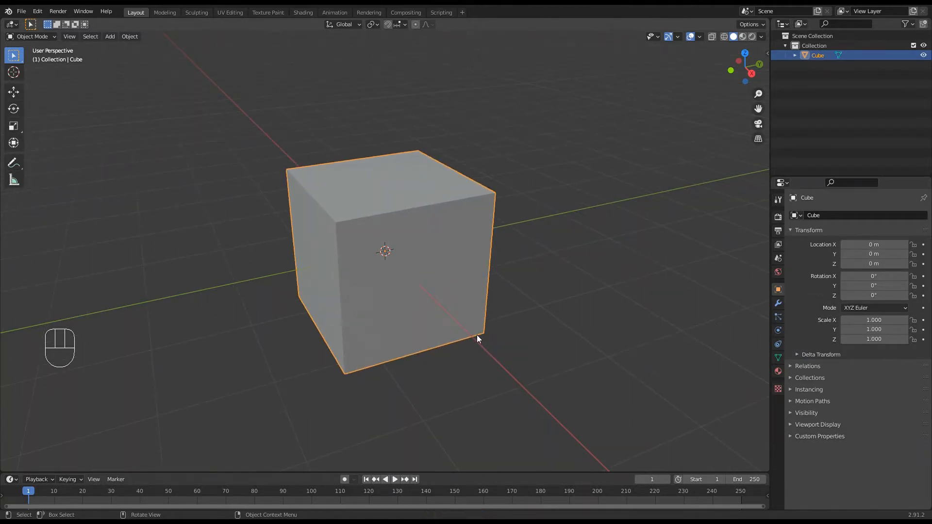
pyautogui.moveTo(487, 328); pyautogui.dragTo(457, 327, button='middle')
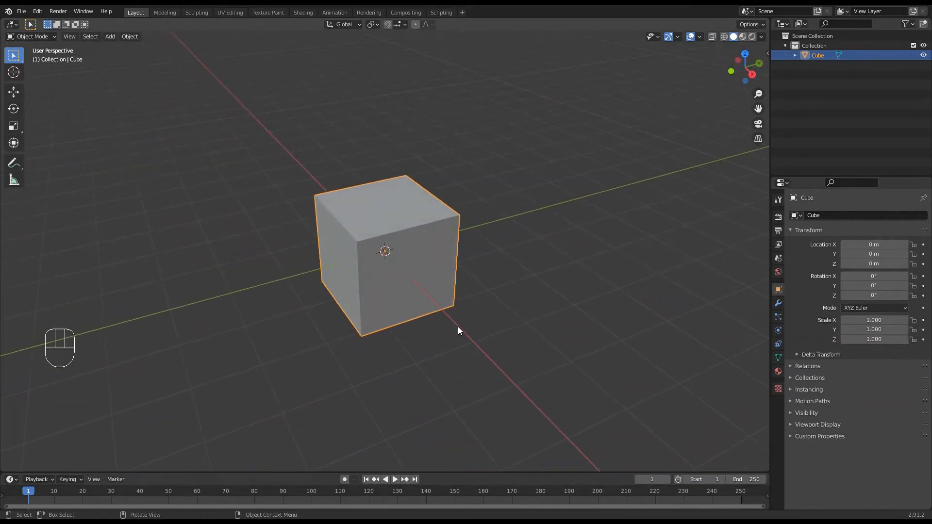
pyautogui.scroll(-6, 454, 323)
pyautogui.scroll(5, 452, 321)
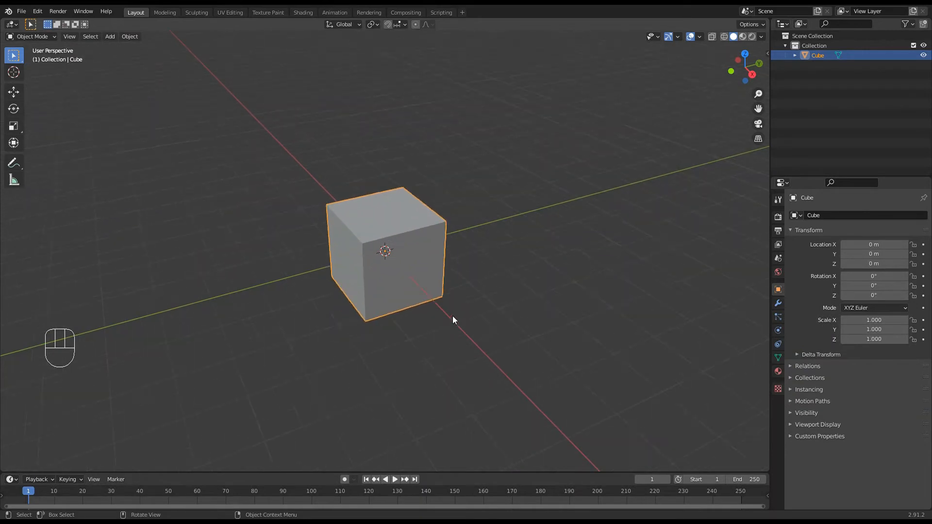
pyautogui.scroll(-3, 453, 314)
pyautogui.scroll(1, 452, 306)
pyautogui.scroll(2, 453, 300)
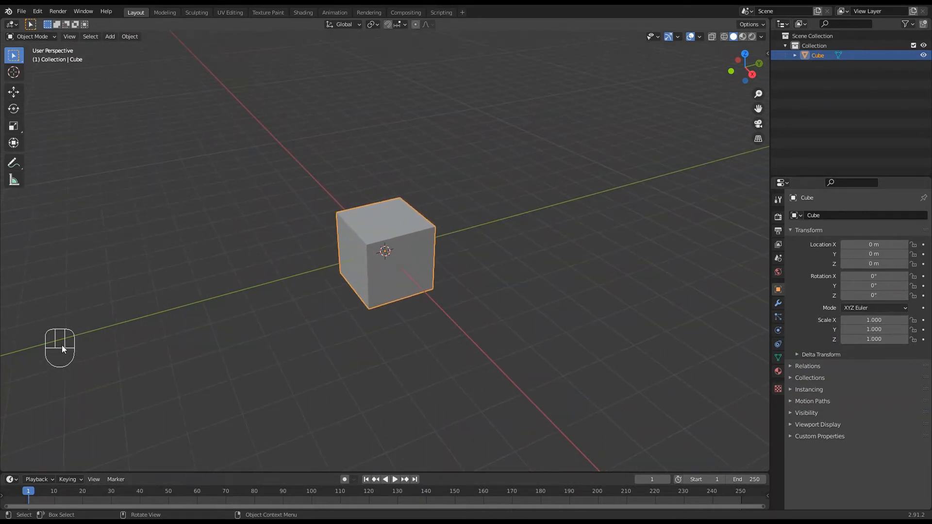
pyautogui.scroll(1, 429, 349)
pyautogui.moveTo(469, 316)
pyautogui.mouseDown(button='middle')
pyautogui.moveTo(485, 293)
pyautogui.moveTo(461, 291)
pyautogui.moveTo(457, 314)
pyautogui.moveTo(477, 316)
pyautogui.moveTo(461, 284)
pyautogui.moveTo(475, 317)
pyautogui.moveTo(452, 334)
pyautogui.moveTo(468, 320)
pyautogui.mouseUp(button='middle')
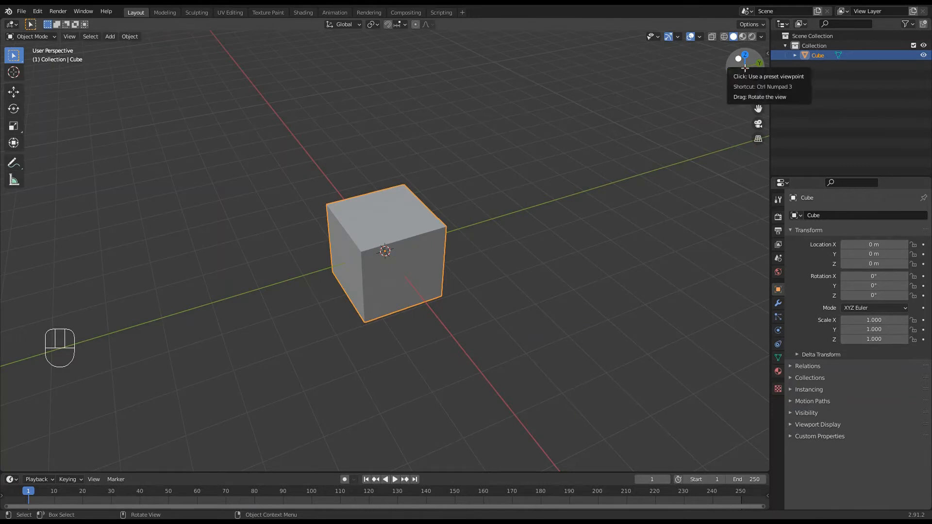
# Step: View the cube straight along the X, Y and Z axes, and return to an angled perspective view of the whole cube
pyautogui.moveTo(745, 69)
pyautogui.mouseDown()
pyautogui.moveTo(711, 70)
pyautogui.moveTo(753, 76)
pyautogui.moveTo(763, 60)
pyautogui.moveTo(752, 57)
pyautogui.moveTo(742, 70)
pyautogui.moveTo(758, 78)
pyautogui.moveTo(751, 68)
pyautogui.mouseUp()
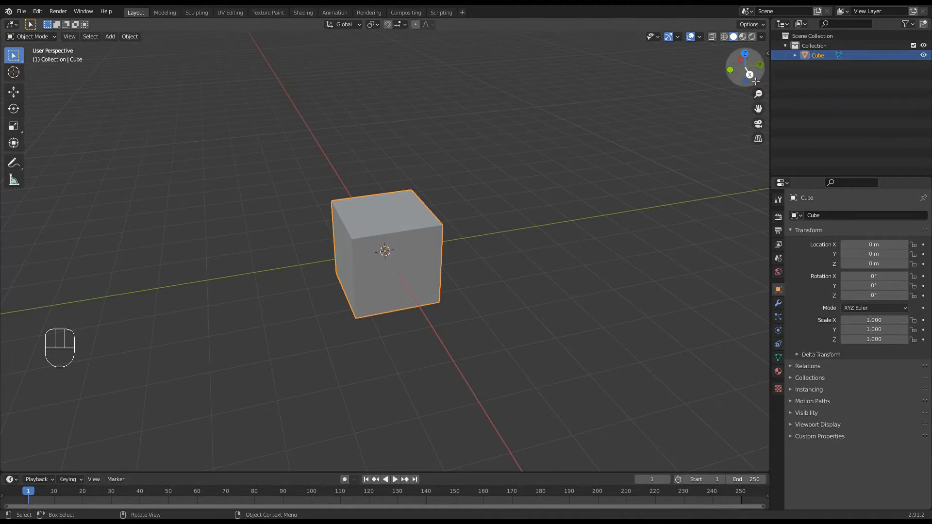
pyautogui.moveTo(753, 78); pyautogui.dragTo(753, 78)
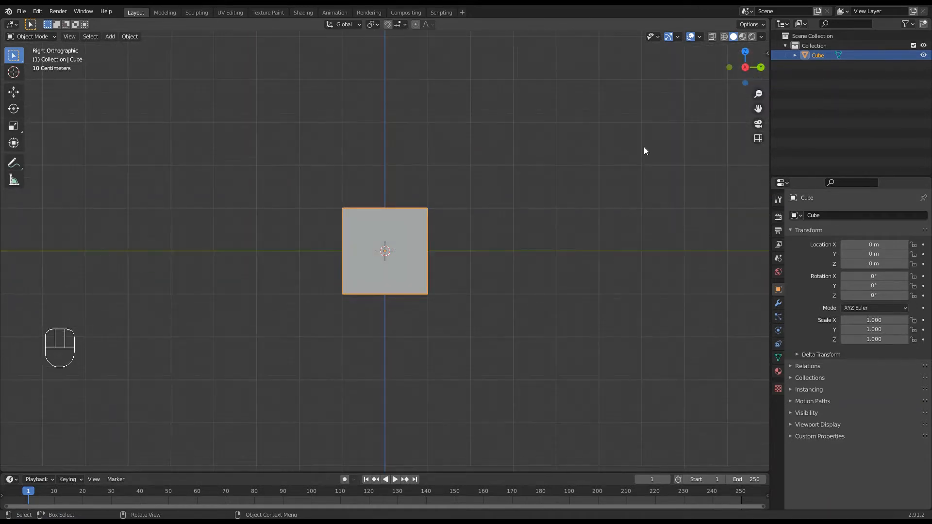
pyautogui.scroll(5, 467, 305)
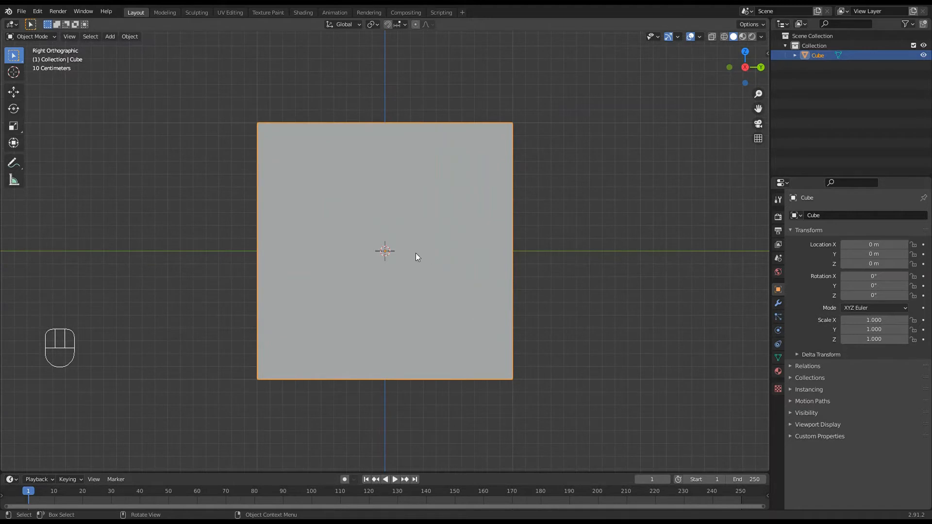
pyautogui.click(762, 68)
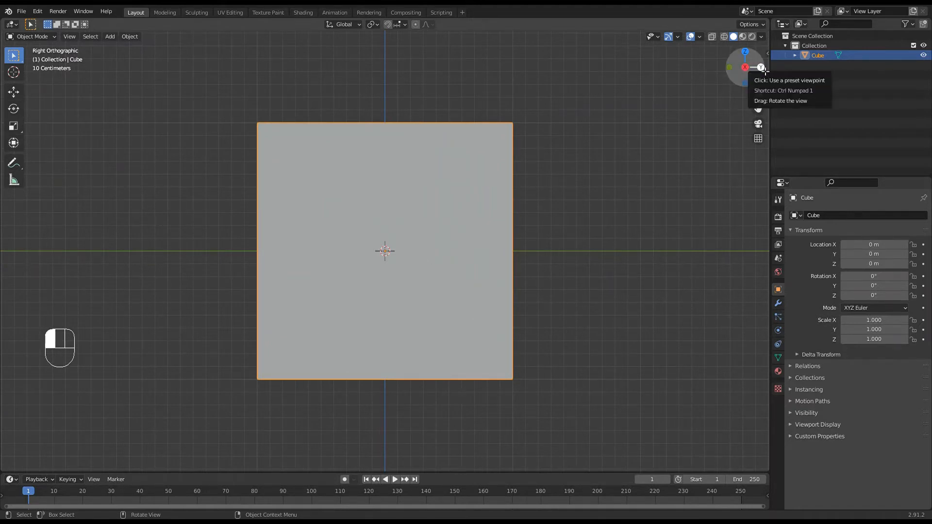
pyautogui.click(750, 56)
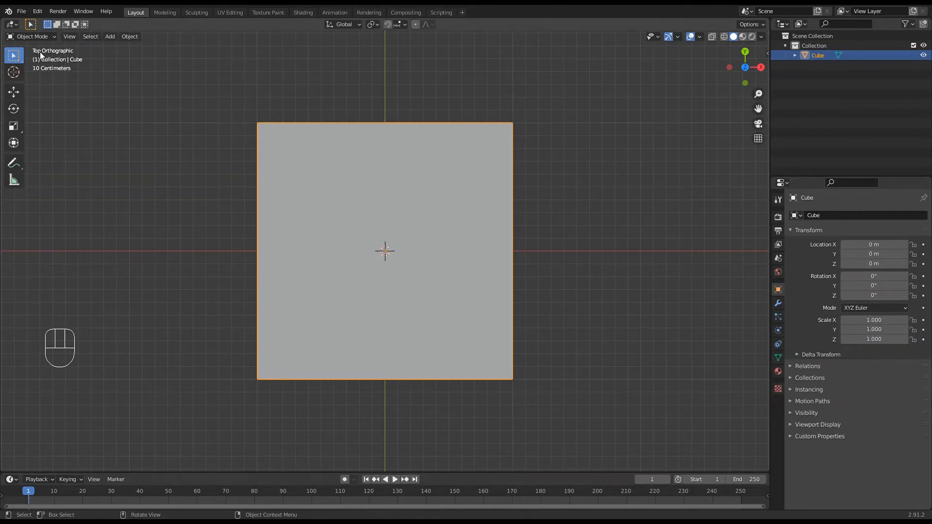
pyautogui.moveTo(187, 138); pyautogui.dragTo(121, 133, button='middle')
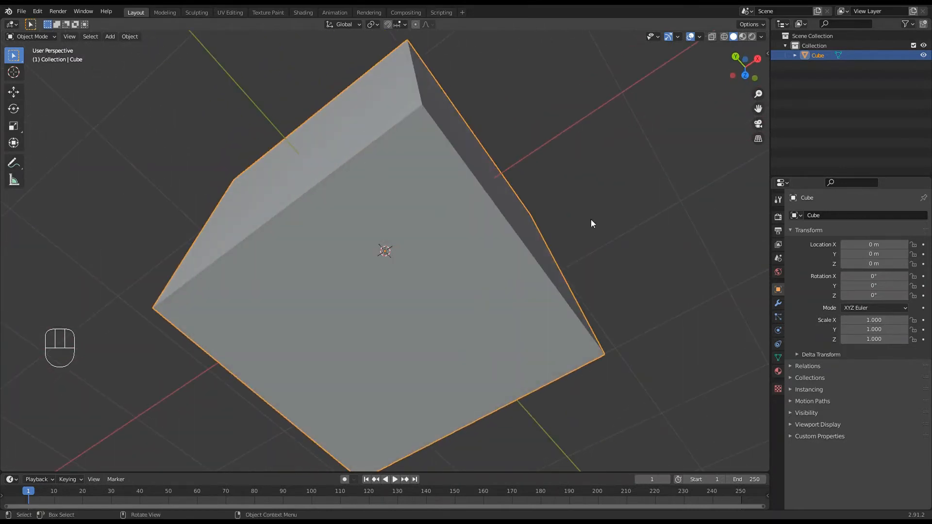
pyautogui.scroll(-7, 590, 223)
pyautogui.moveTo(388, 229); pyautogui.dragTo(393, 260, button='middle')
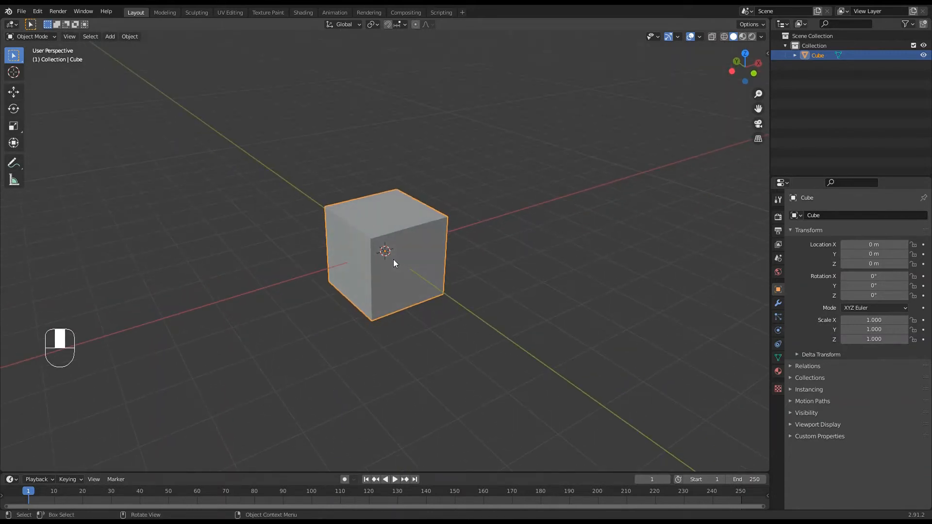
# Step: View the cube from the front, right and top viewpoints, and return to an angled perspective view
pyautogui.click(71, 37)
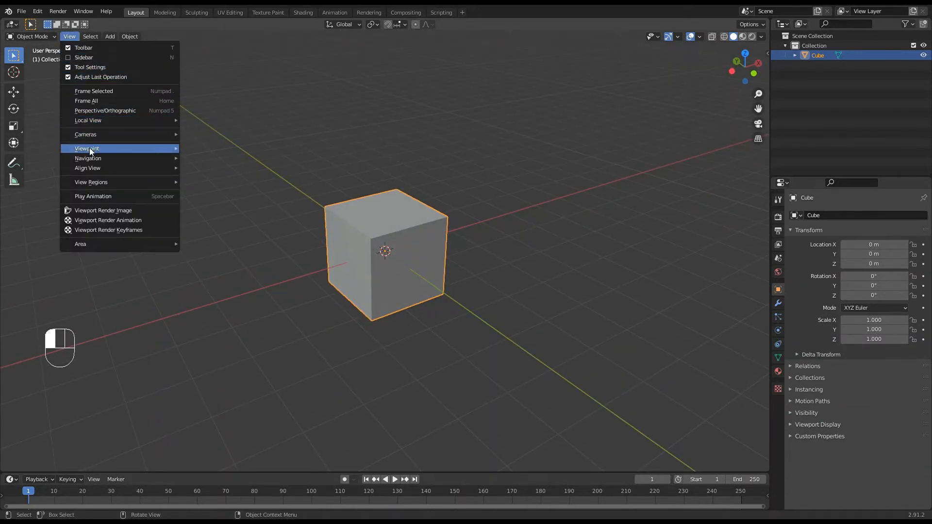
pyautogui.moveTo(90, 148)
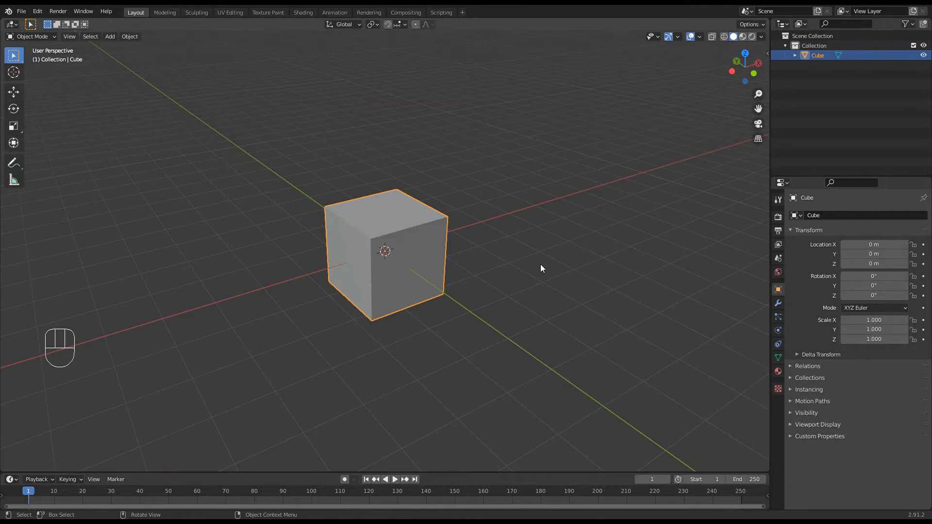
pyautogui.press('KP_1')
pyautogui.scroll(5, 533, 280)
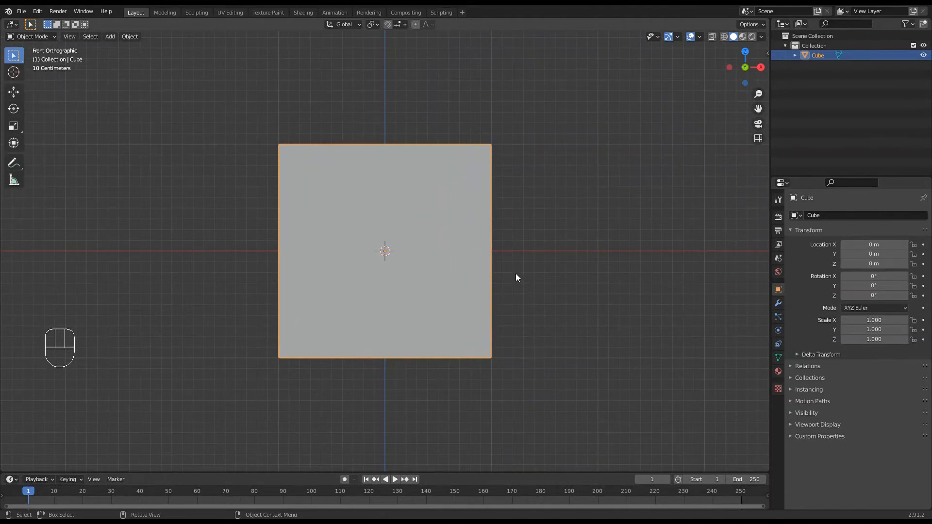
pyautogui.press('KP_3')
pyautogui.press('KP_7')
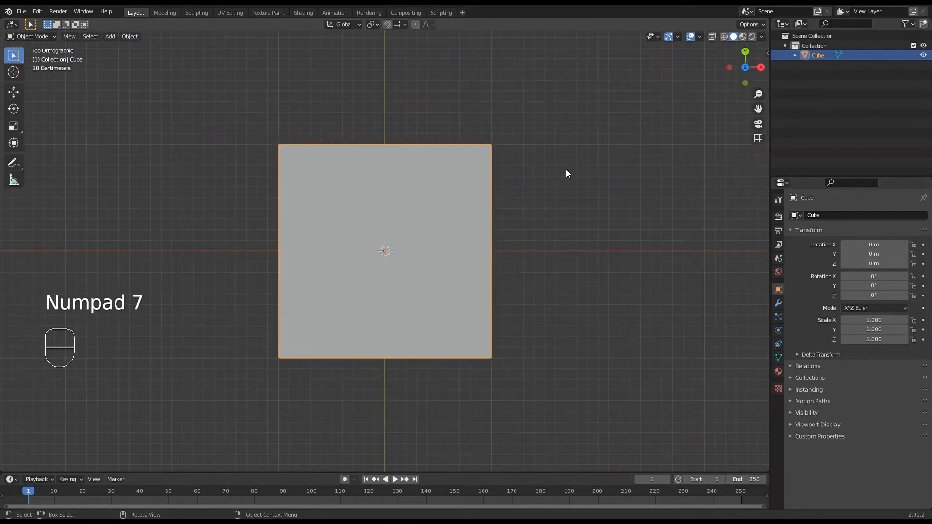
pyautogui.moveTo(461, 224)
pyautogui.mouseDown(button='middle')
pyautogui.moveTo(505, 276)
pyautogui.moveTo(491, 271)
pyautogui.moveTo(462, 164)
pyautogui.moveTo(451, 224)
pyautogui.moveTo(455, 202)
pyautogui.moveTo(463, 241)
pyautogui.mouseUp(button='middle')
# Step: Zoom in and out on the cube, and pan the view away from it and back
pyautogui.scroll(-3, 468, 243)
pyautogui.scroll(6, 452, 249)
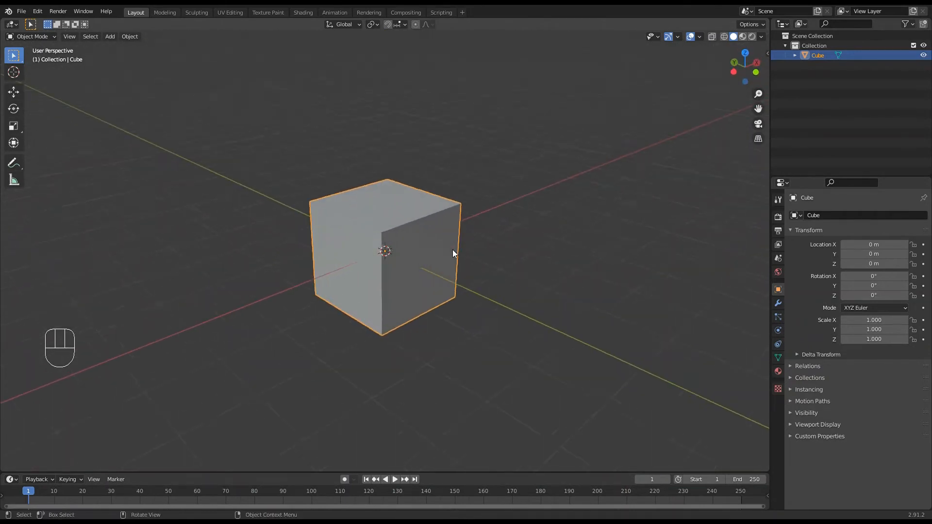
pyautogui.scroll(-3, 442, 252)
pyautogui.scroll(2, 454, 245)
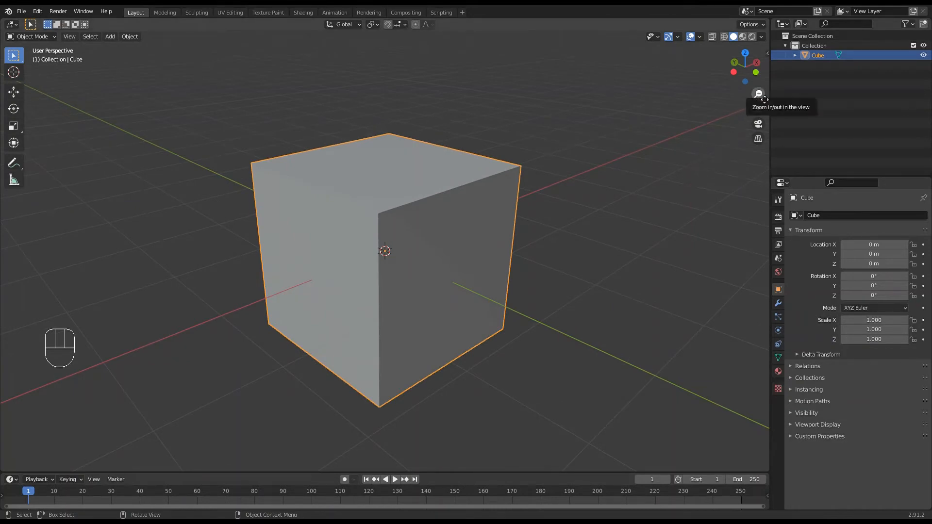
pyautogui.moveTo(758, 101); pyautogui.dragTo(758, 127)
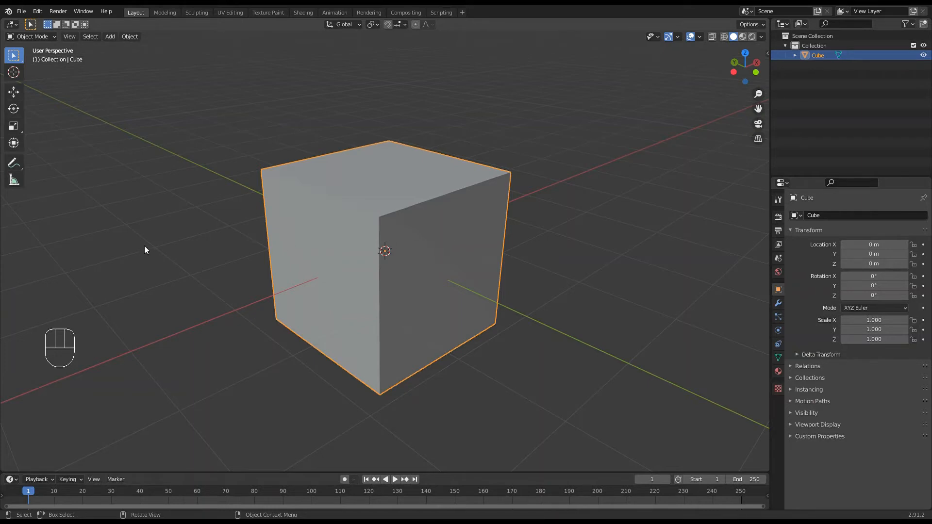
pyautogui.press('shift')
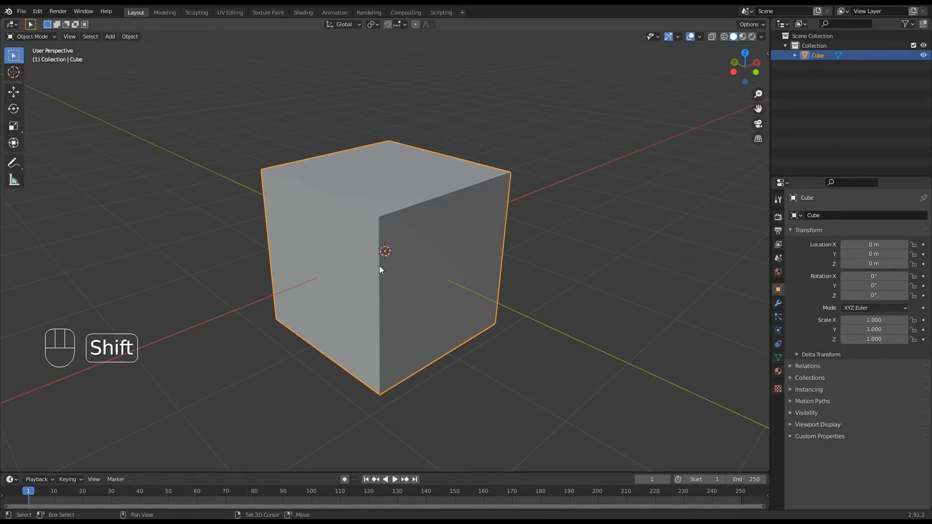
pyautogui.keyDown('shift'); pyautogui.moveTo(418, 264); pyautogui.dragTo(210, 261, button='middle'); pyautogui.keyUp('shift')
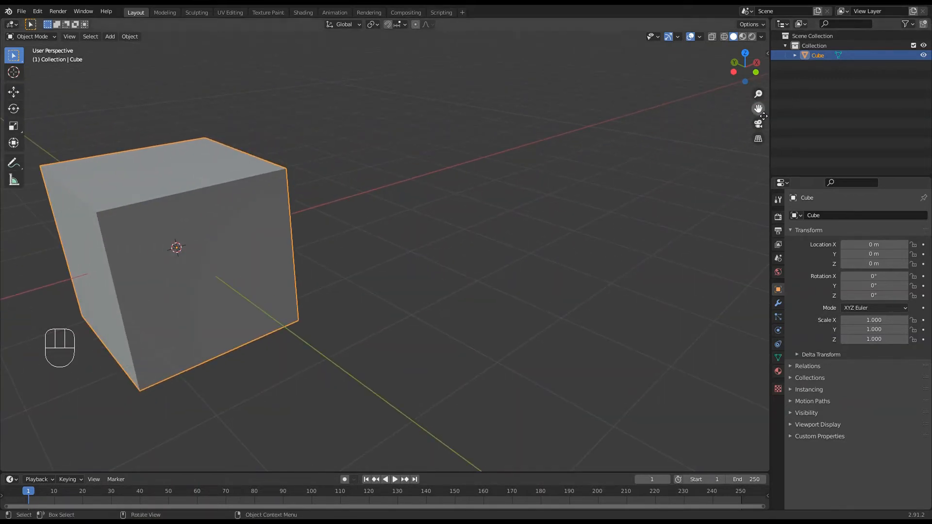
pyautogui.moveTo(758, 109); pyautogui.dragTo(759, 152)
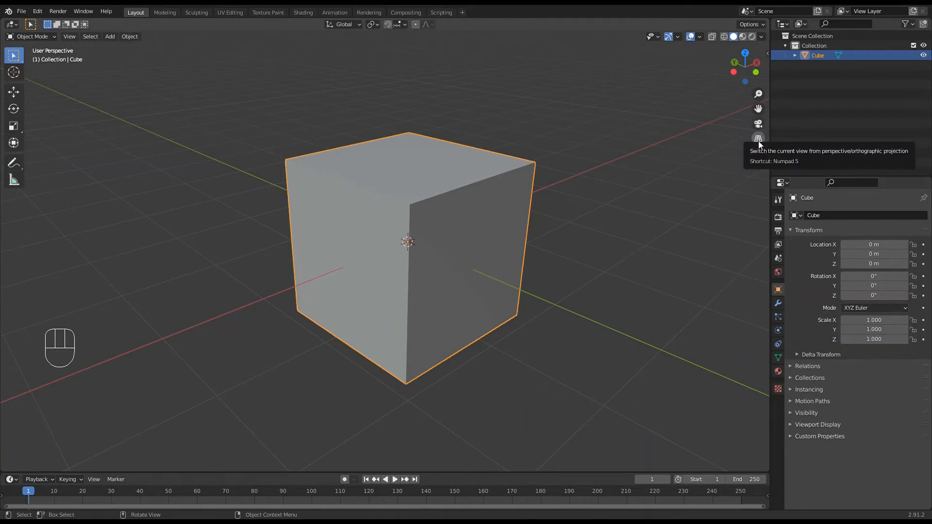
# Step: Switch the viewport from perspective to orthographic projection and examine the cube from several angles
pyautogui.scroll(-3, 516, 235)
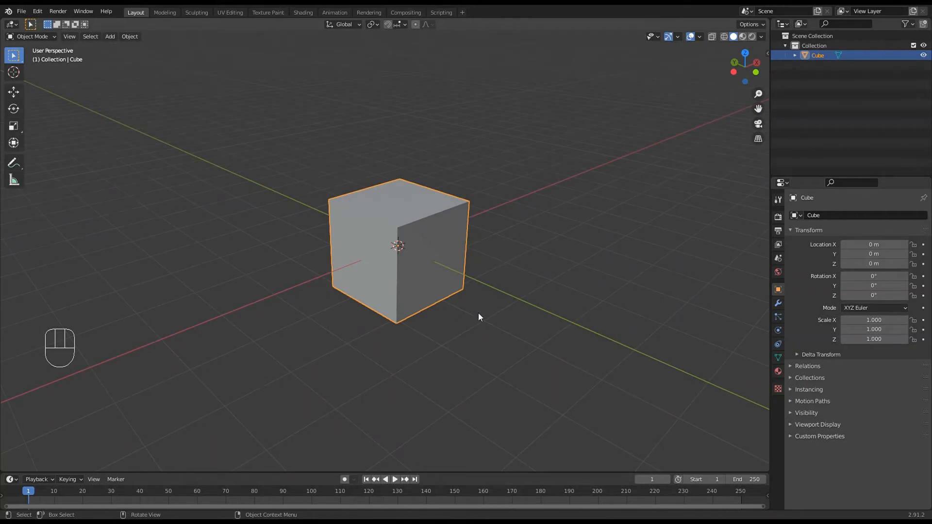
pyautogui.moveTo(479, 317); pyautogui.dragTo(524, 351, button='middle')
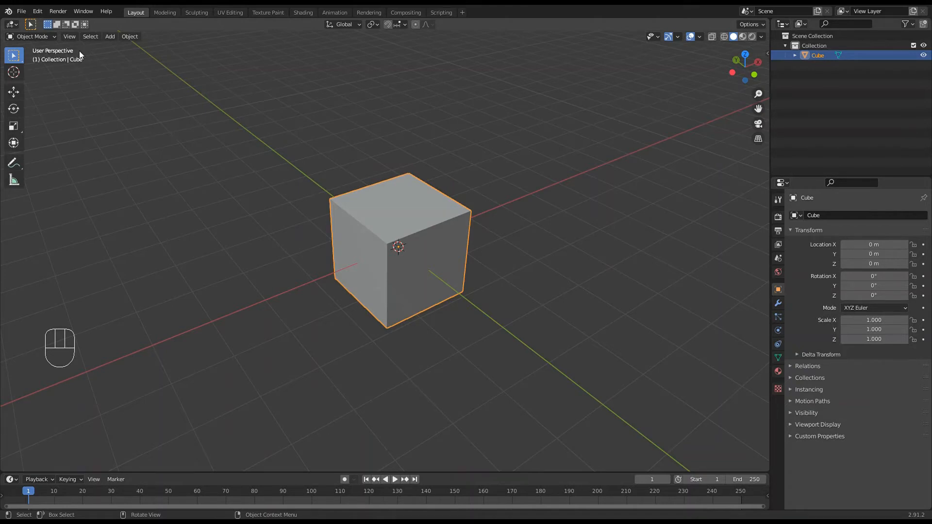
pyautogui.click(758, 139)
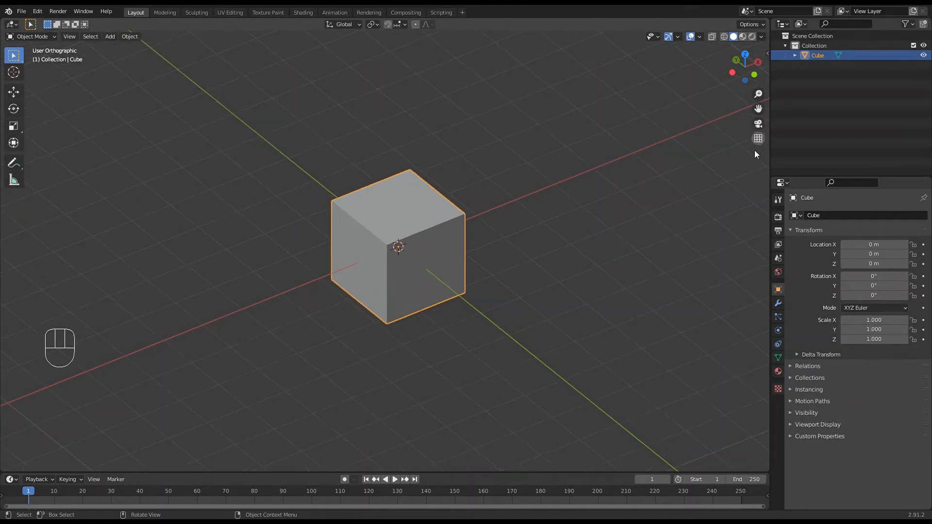
pyautogui.moveTo(584, 310); pyautogui.dragTo(538, 334, button='middle')
pyautogui.scroll(3, 538, 334)
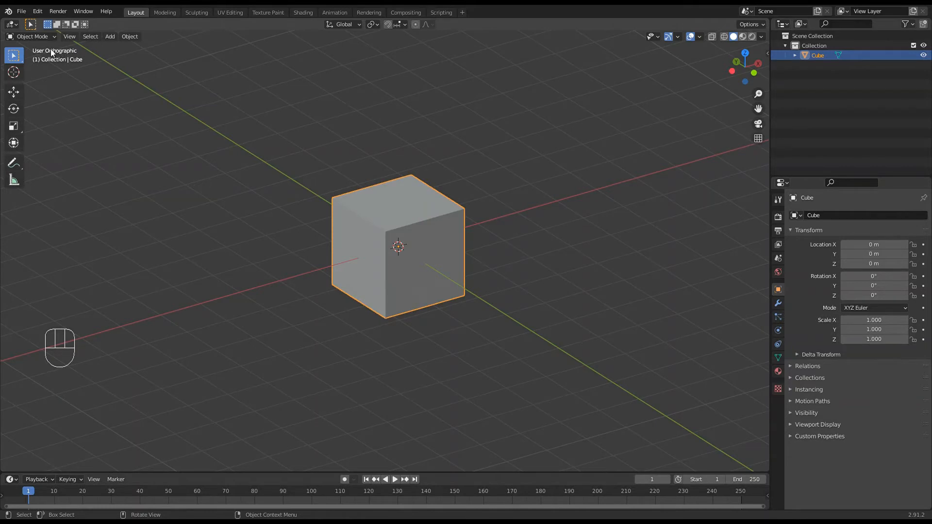
pyautogui.moveTo(378, 294)
pyautogui.mouseDown(button='middle')
pyautogui.moveTo(376, 277)
pyautogui.moveTo(368, 284)
pyautogui.mouseUp(button='middle')
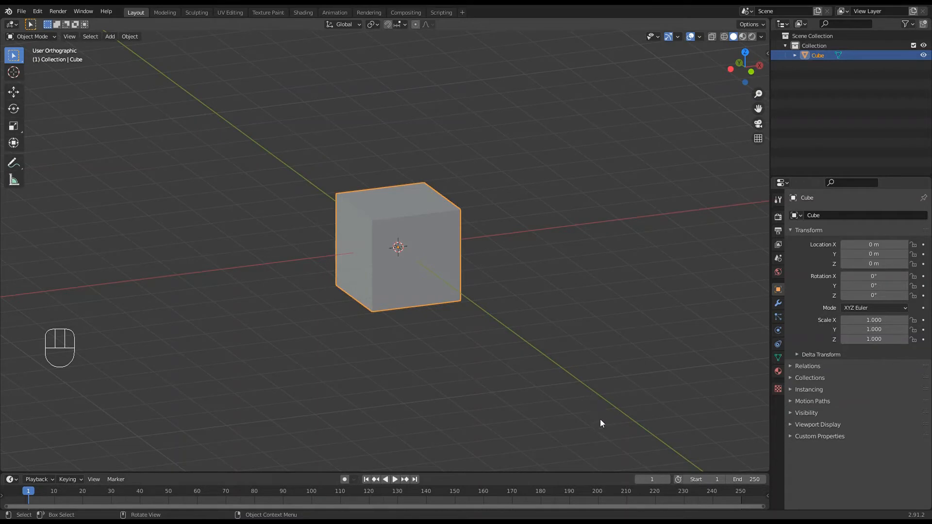
pyautogui.moveTo(518, 359); pyautogui.dragTo(495, 330, button='middle')
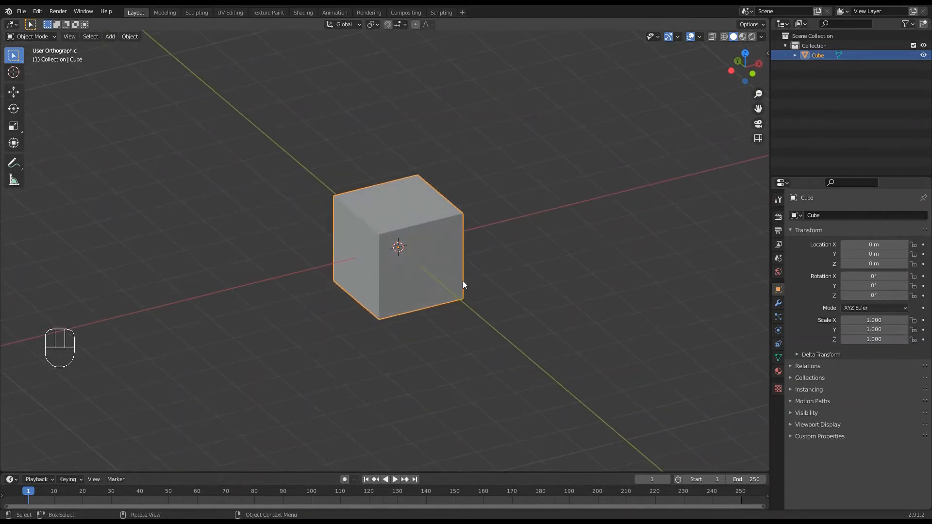
# Step: Add a second mesh cube and move it about 4.73 m along the Y axis, behind the original cube
pyautogui.click(109, 37)
pyautogui.moveTo(107, 38); pyautogui.dragTo(196, 57)
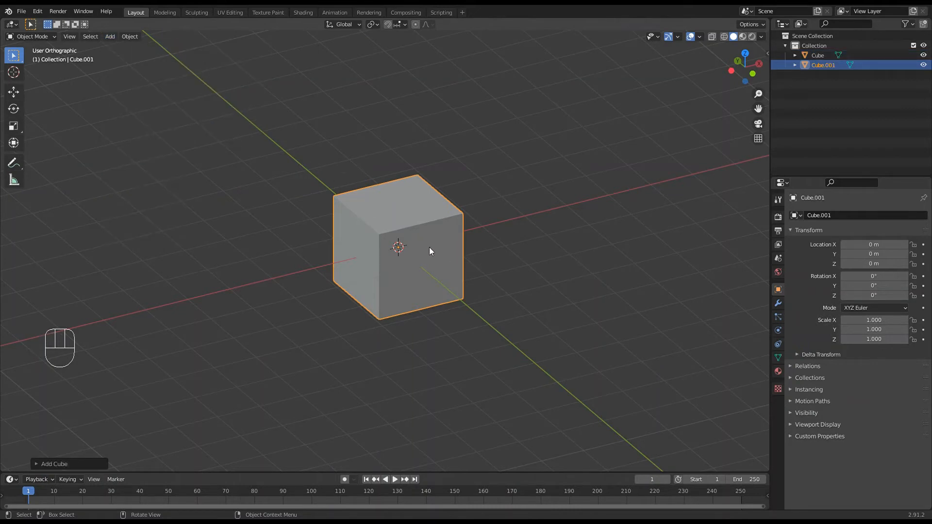
pyautogui.press('g')
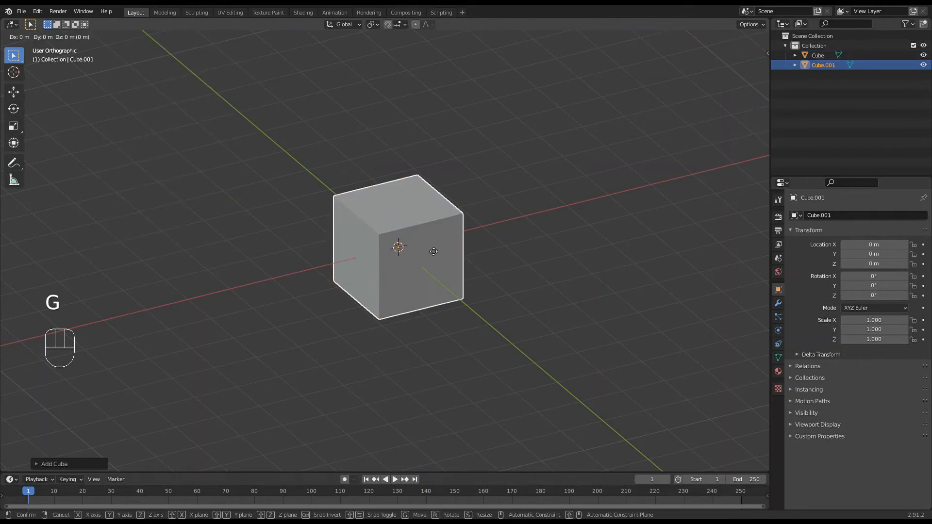
pyautogui.press('y')
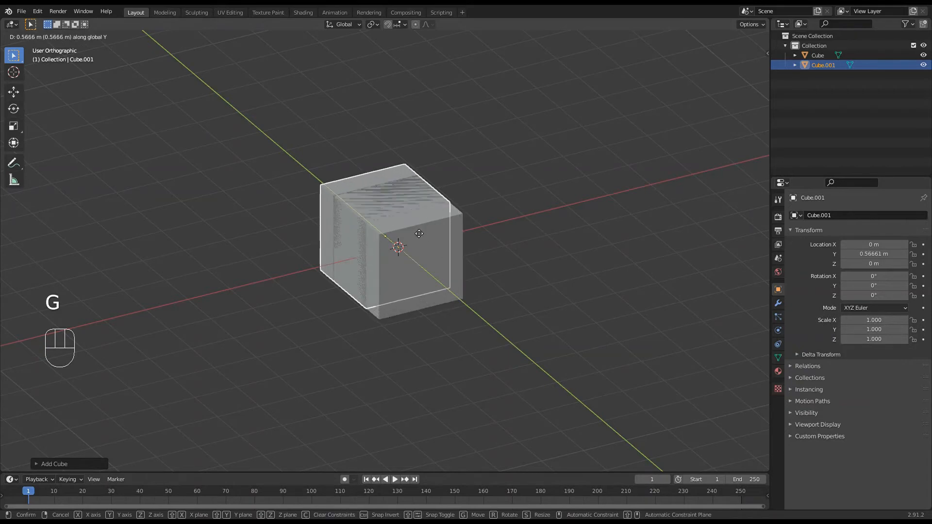
pyautogui.click(464, 246)
pyautogui.moveTo(464, 246); pyautogui.dragTo(478, 271, button='middle')
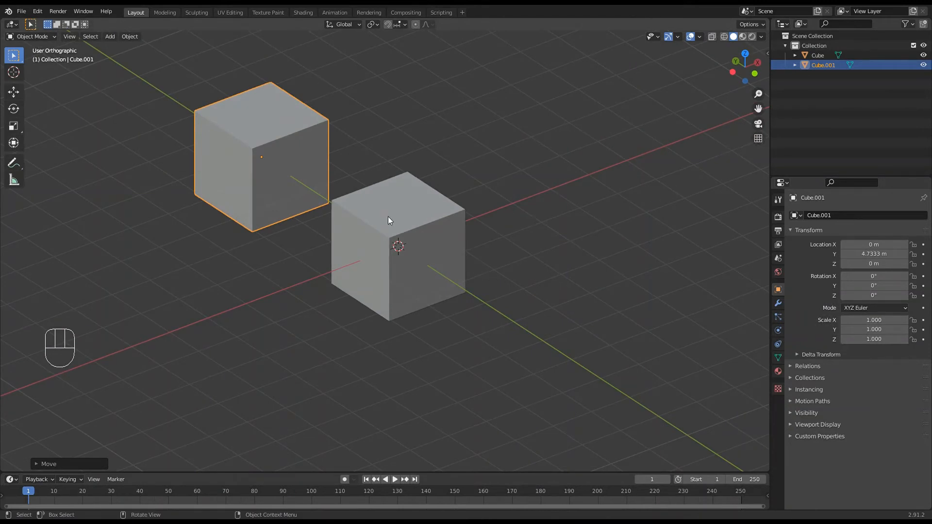
# Step: Compare the two cubes in perspective and orthographic projection from several angles, finishing in orthographic projection
pyautogui.moveTo(388, 217)
pyautogui.mouseDown(button='middle')
pyautogui.moveTo(342, 195)
pyautogui.moveTo(348, 183)
pyautogui.moveTo(377, 207)
pyautogui.mouseUp(button='middle')
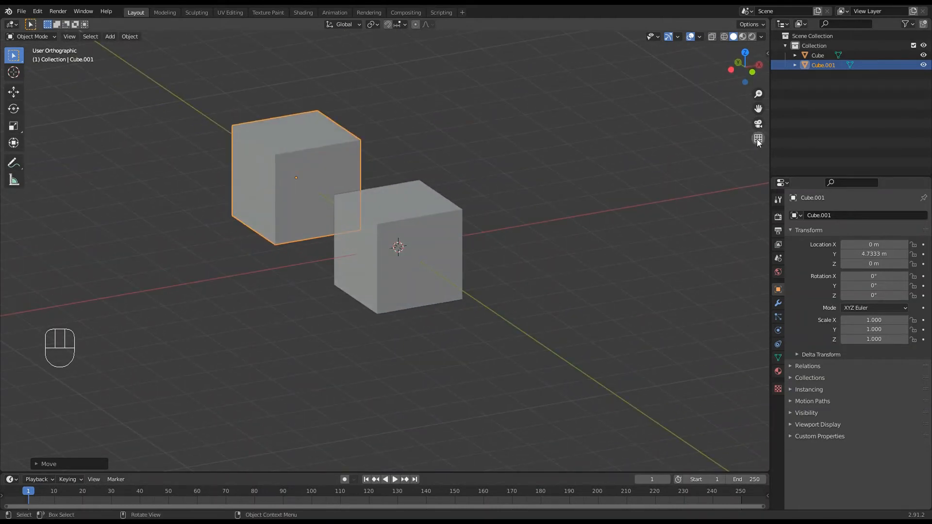
pyautogui.click(758, 139)
pyautogui.moveTo(565, 252); pyautogui.dragTo(507, 253, button='middle')
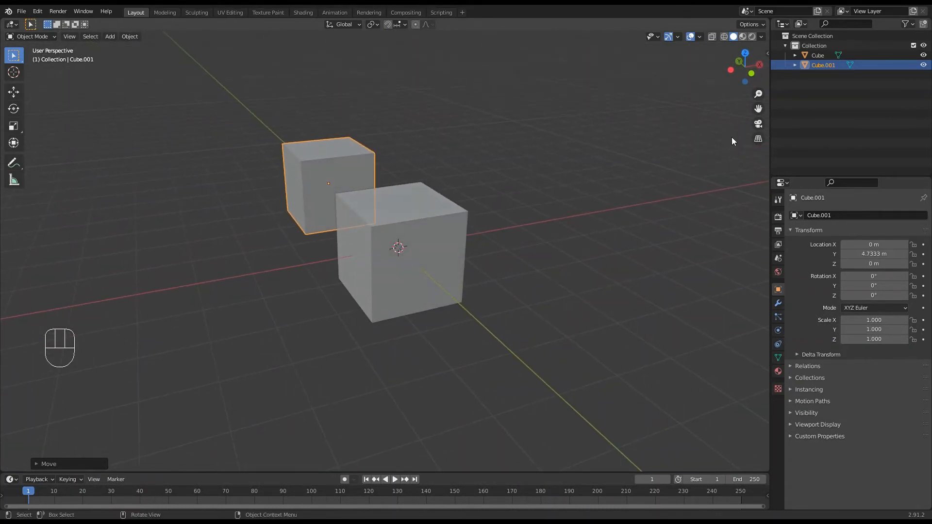
pyautogui.click(758, 139)
pyautogui.moveTo(498, 221)
pyautogui.mouseDown(button='middle')
pyautogui.moveTo(502, 181)
pyautogui.moveTo(488, 208)
pyautogui.moveTo(470, 208)
pyautogui.moveTo(478, 212)
pyautogui.moveTo(469, 187)
pyautogui.moveTo(514, 208)
pyautogui.moveTo(514, 218)
pyautogui.mouseUp(button='middle')
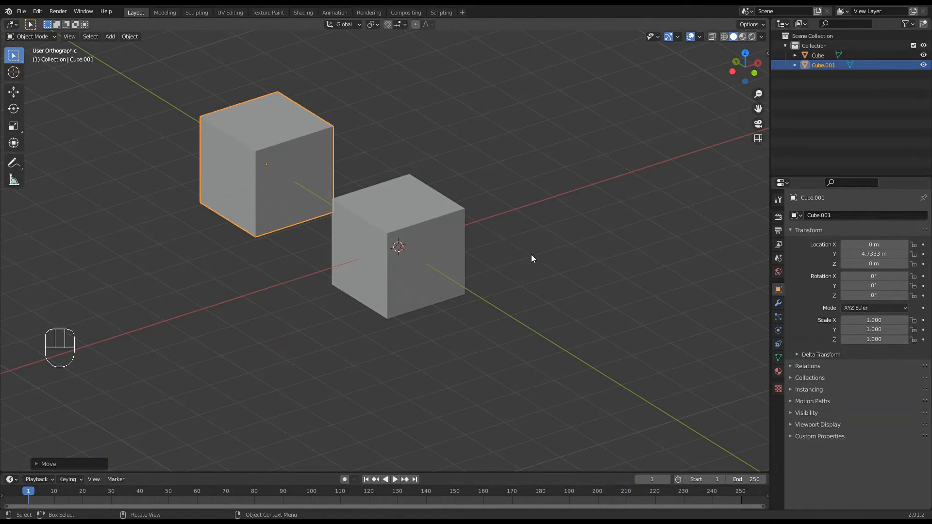
pyautogui.scroll(-1, 526, 256)
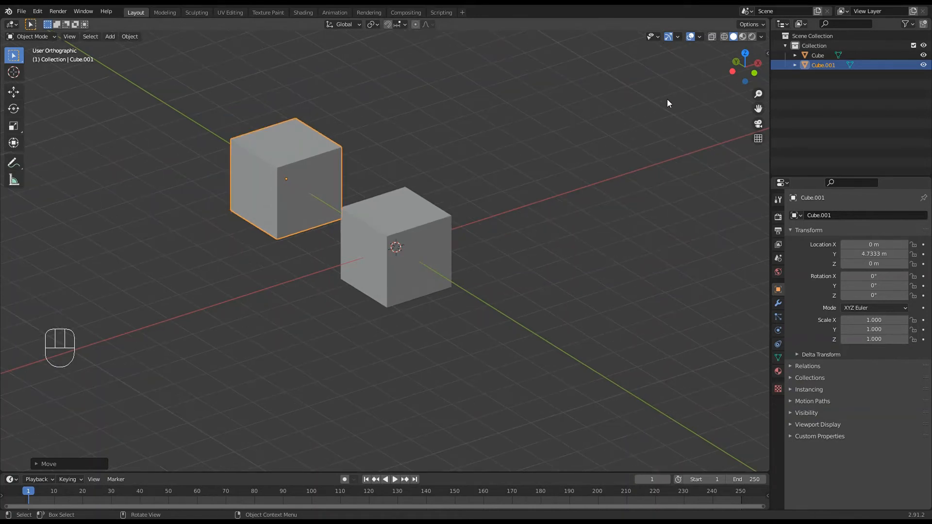
pyautogui.moveTo(639, 165); pyautogui.dragTo(617, 174, button='middle')
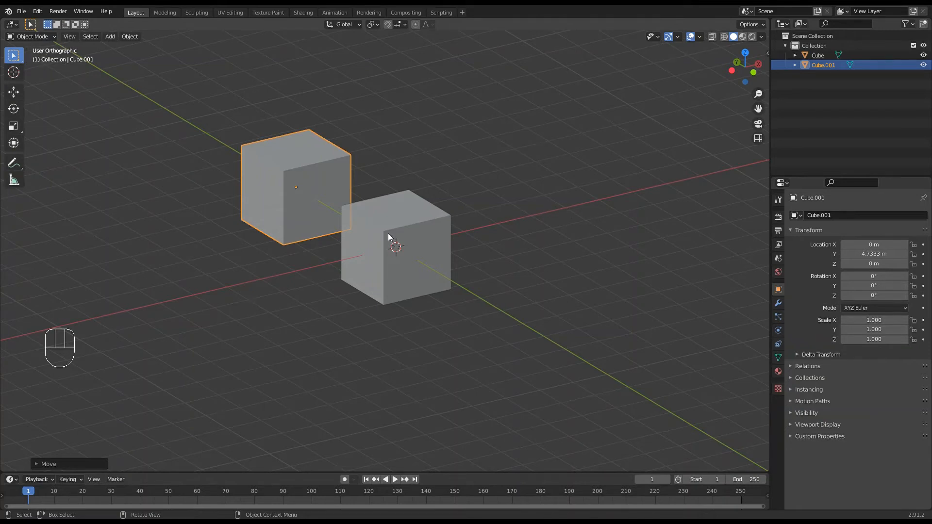
# Step: Select the original cube at the world origin and activate the Move tool
pyautogui.click(404, 252)
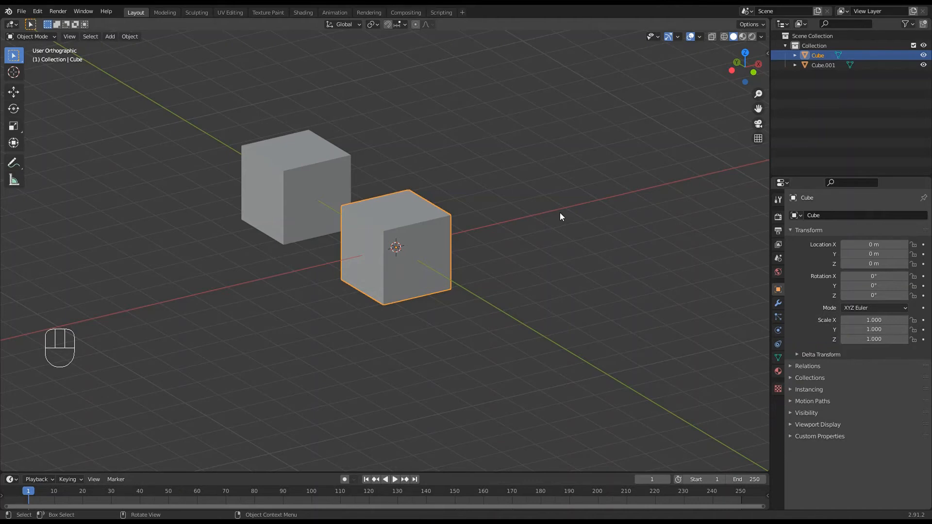
pyautogui.click(13, 93)
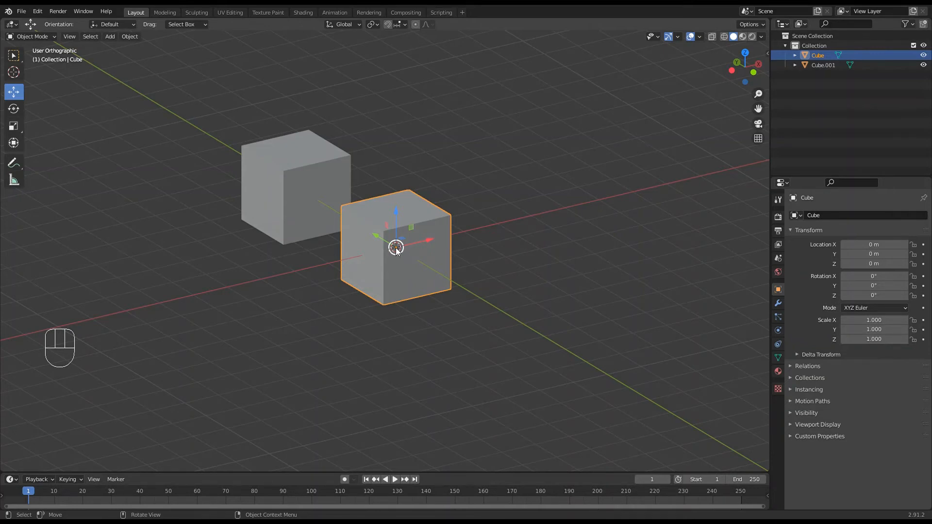
# Step: Move the original cube freely out and back, and shift it along the axes to about X 4.79 m, Y 1.53 m, Z 1.60 m
pyautogui.moveTo(396, 248); pyautogui.dragTo(528, 312)
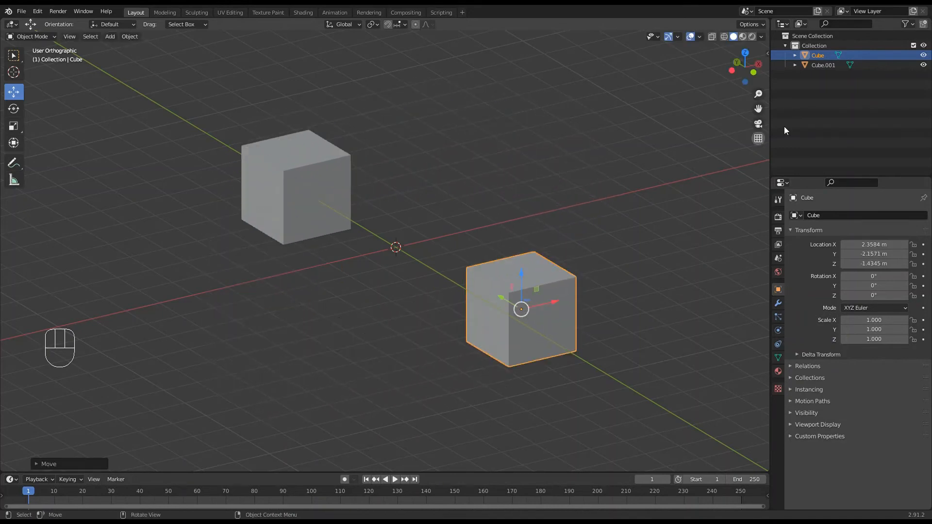
pyautogui.moveTo(764, 113); pyautogui.dragTo(706, 104)
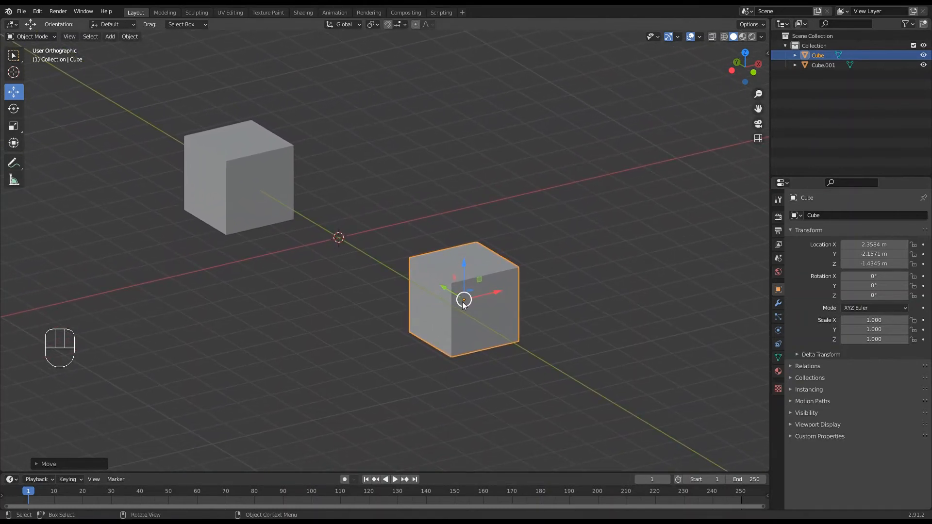
pyautogui.moveTo(457, 301); pyautogui.dragTo(349, 253)
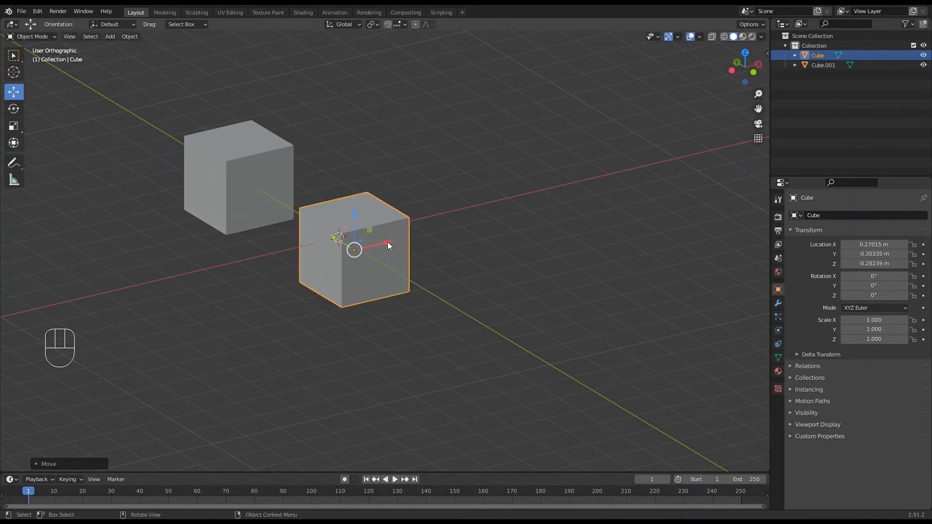
pyautogui.moveTo(387, 242); pyautogui.dragTo(449, 109)
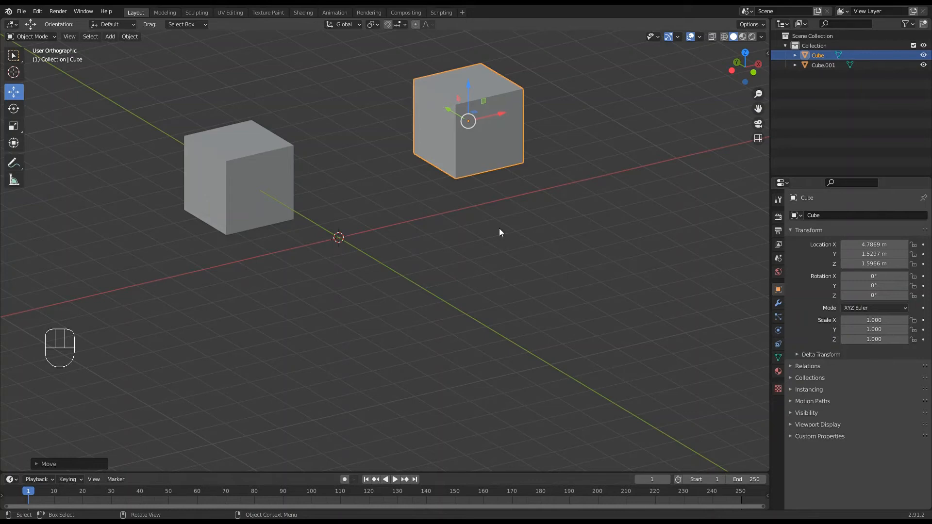
# Step: Undo all the moves of the original cube, back to its place at the world origin
pyautogui.hotkey('ctrl', 'z')
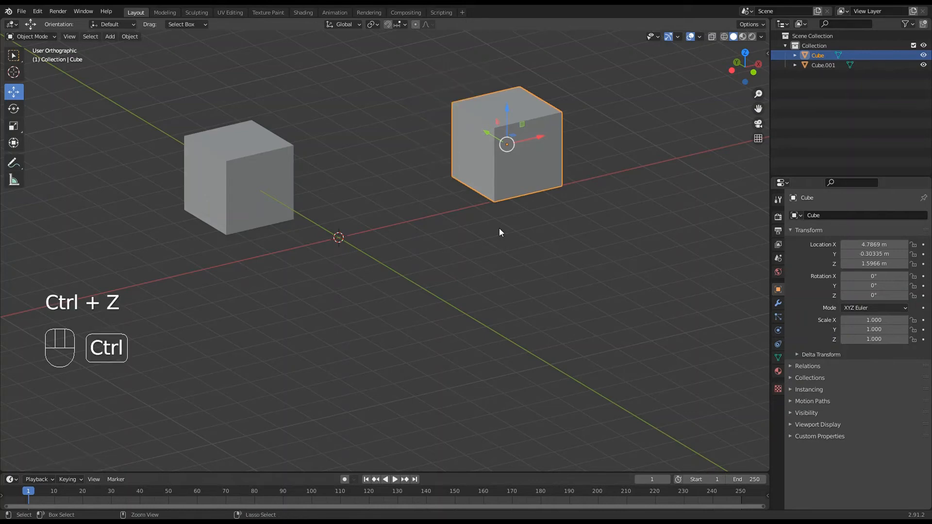
pyautogui.hotkey('ctrl', 'z')
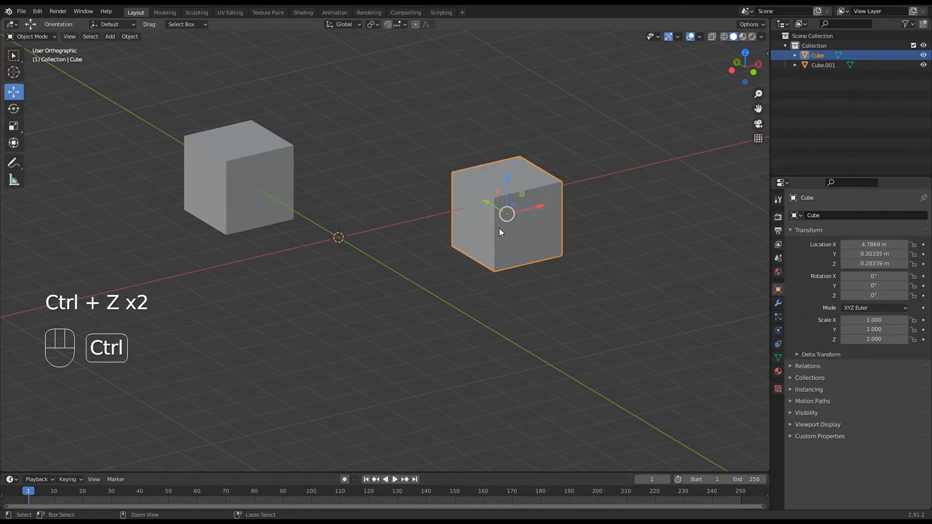
pyautogui.hotkey('ctrl', 'z')
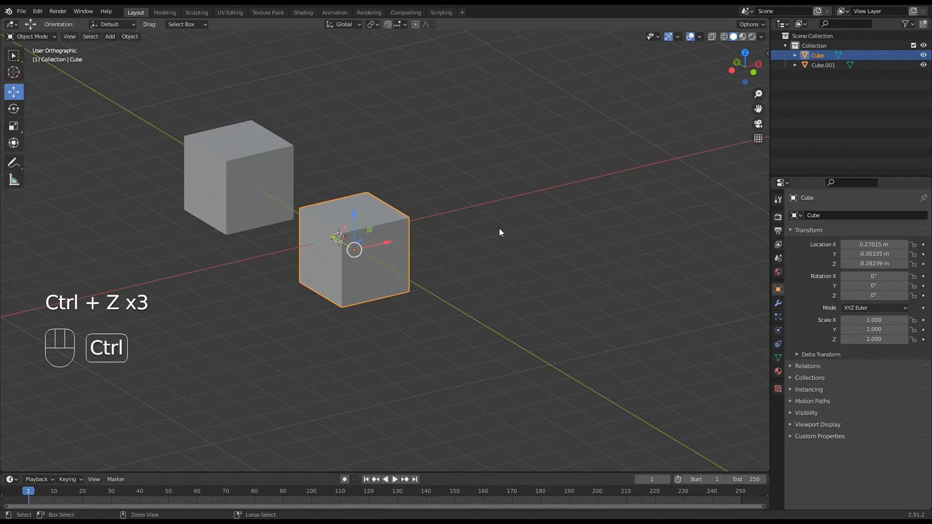
pyautogui.hotkey('ctrl', 'z')
pyautogui.hotkey('ctrl', 'z')
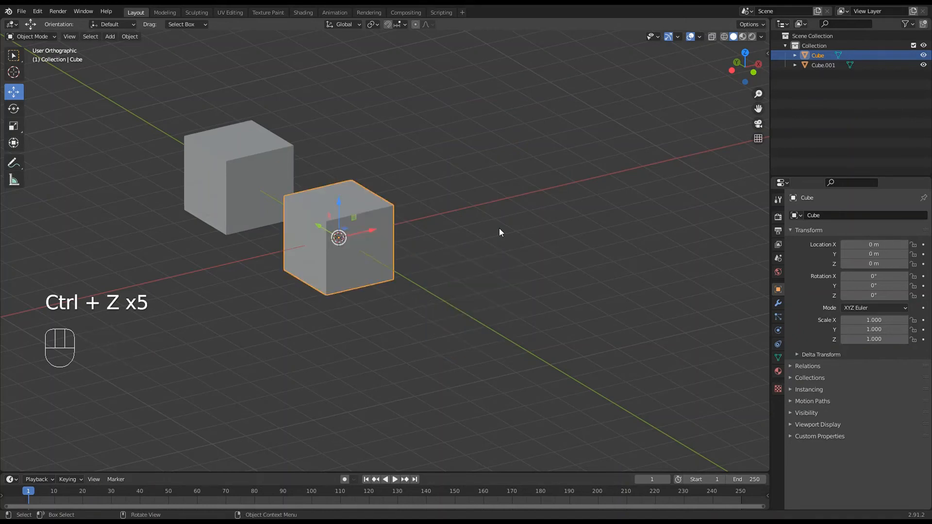
# Step: Move the cube at the origin freely to about Y -1.06 m, Z -0.28 m, and shift it along X to about -1.83 m
pyautogui.moveTo(467, 280)
pyautogui.mouseDown(button='middle')
pyautogui.moveTo(414, 310)
pyautogui.moveTo(461, 293)
pyautogui.moveTo(511, 252)
pyautogui.moveTo(454, 291)
pyautogui.moveTo(490, 281)
pyautogui.moveTo(504, 253)
pyautogui.moveTo(480, 272)
pyautogui.mouseUp(button='middle')
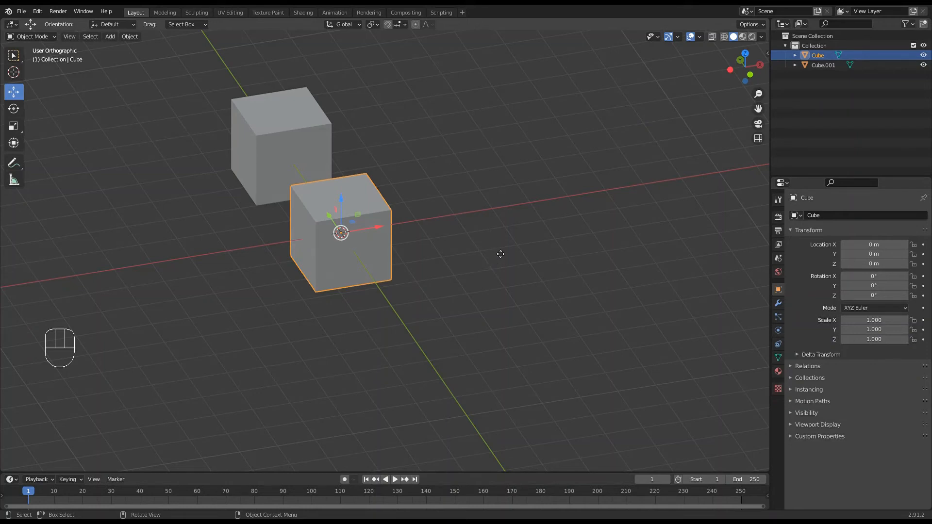
pyautogui.press('g')
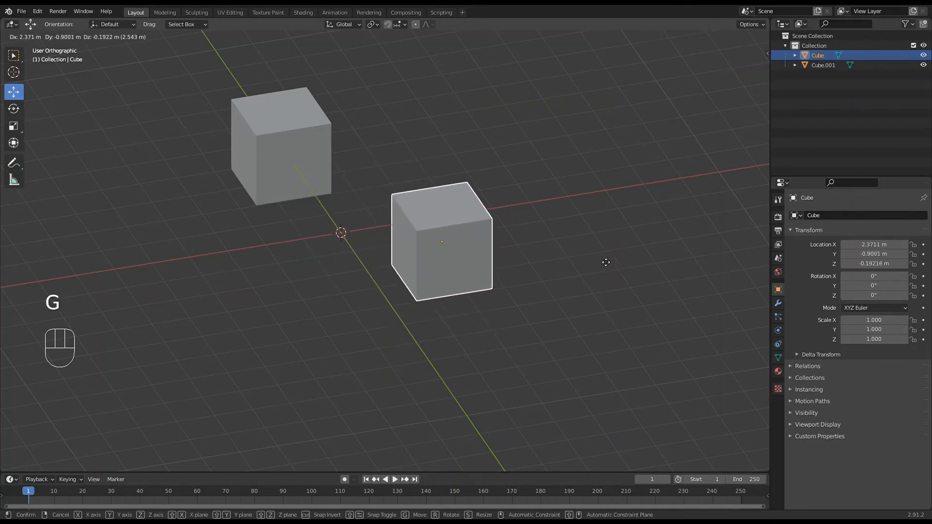
pyautogui.click(612, 266)
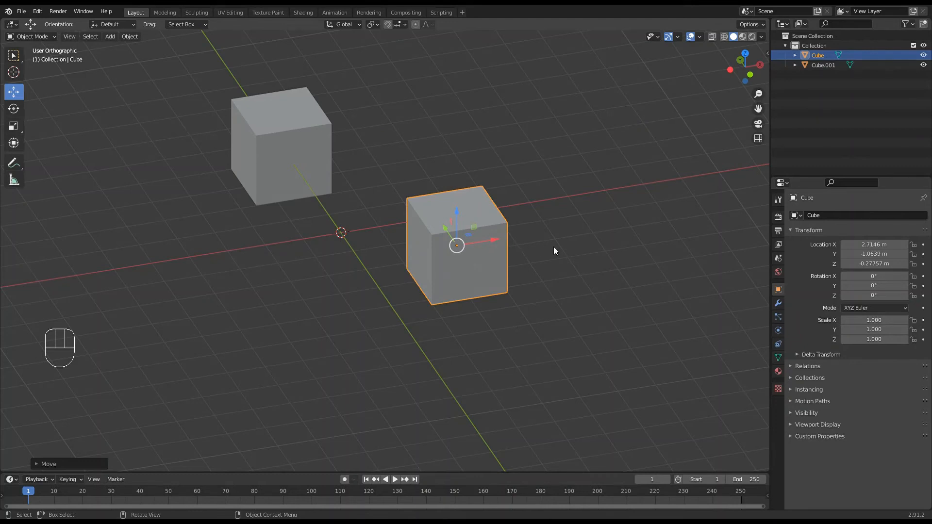
pyautogui.press('g')
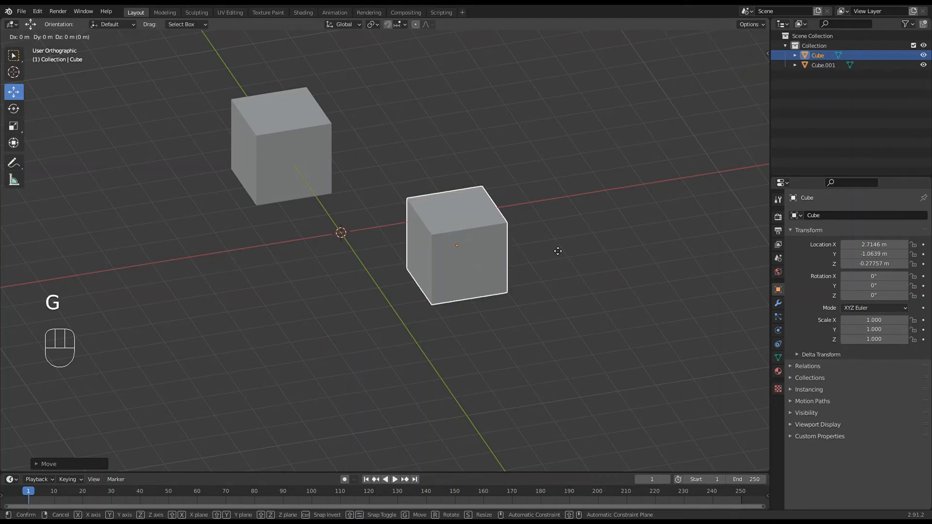
pyautogui.press('x')
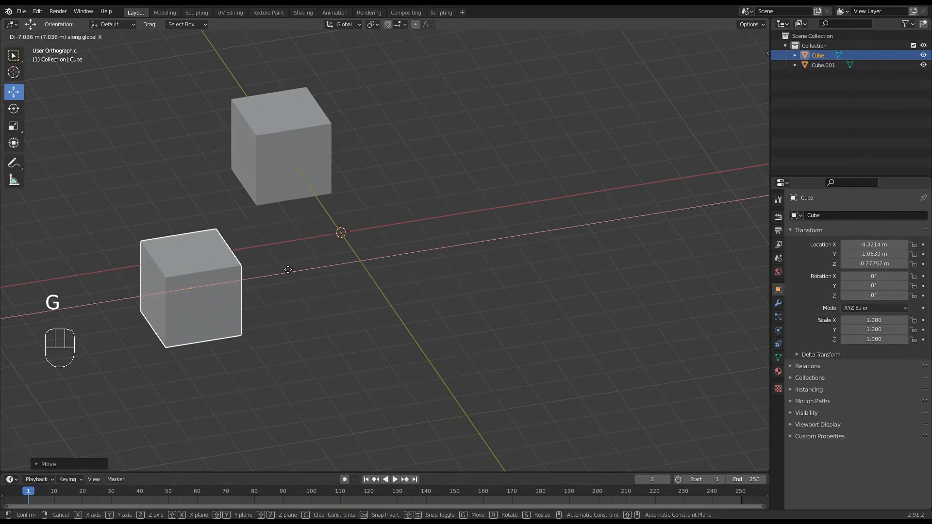
pyautogui.click(380, 267)
# Step: Activate the Select Box tool and move the selected cube along the Z axis to about 0.39 m
pyautogui.moveTo(468, 299); pyautogui.dragTo(193, 187, button='middle')
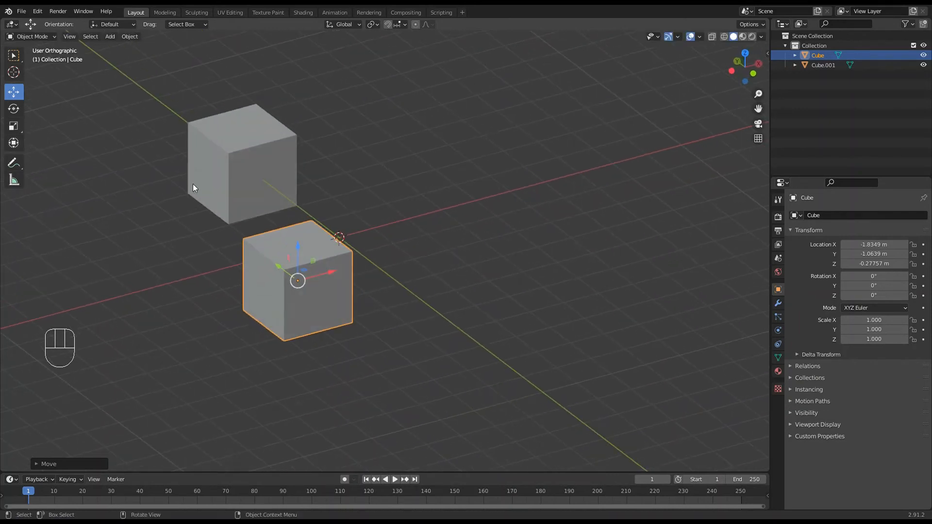
pyautogui.click(13, 57)
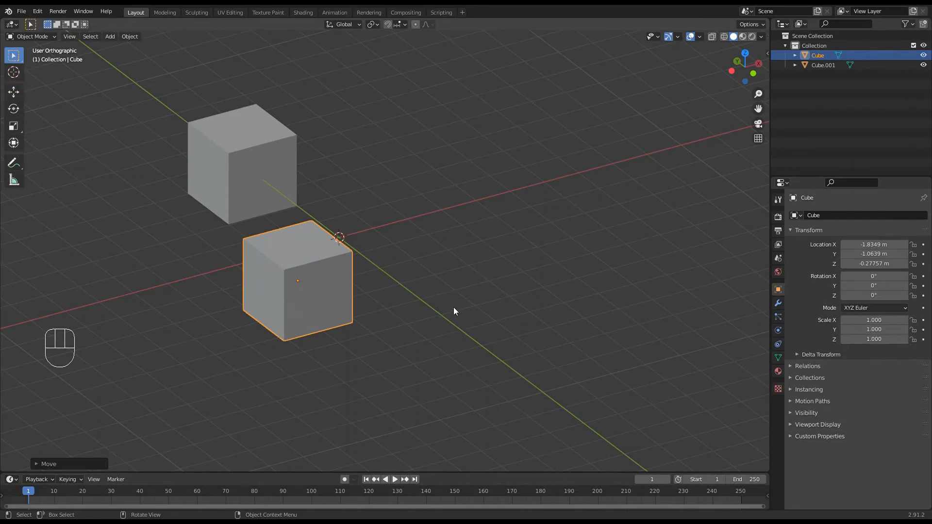
pyautogui.press('g')
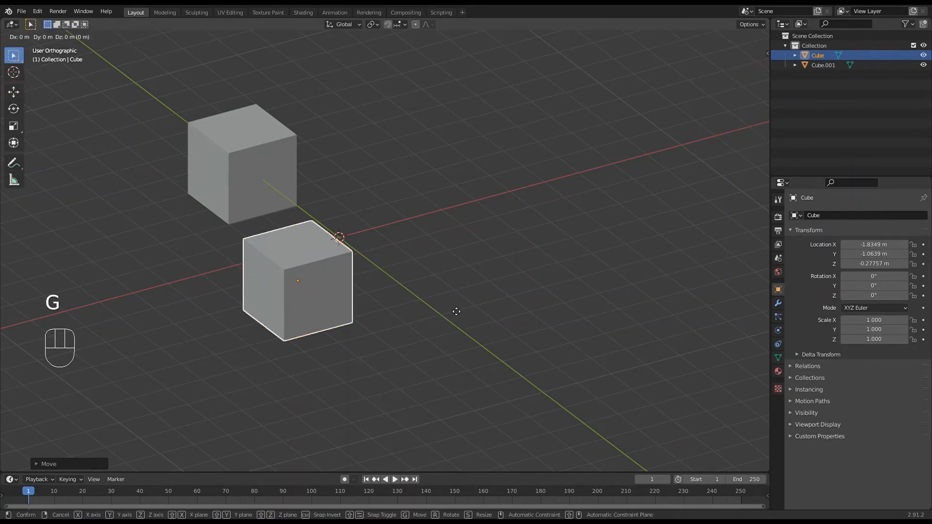
pyautogui.press('z')
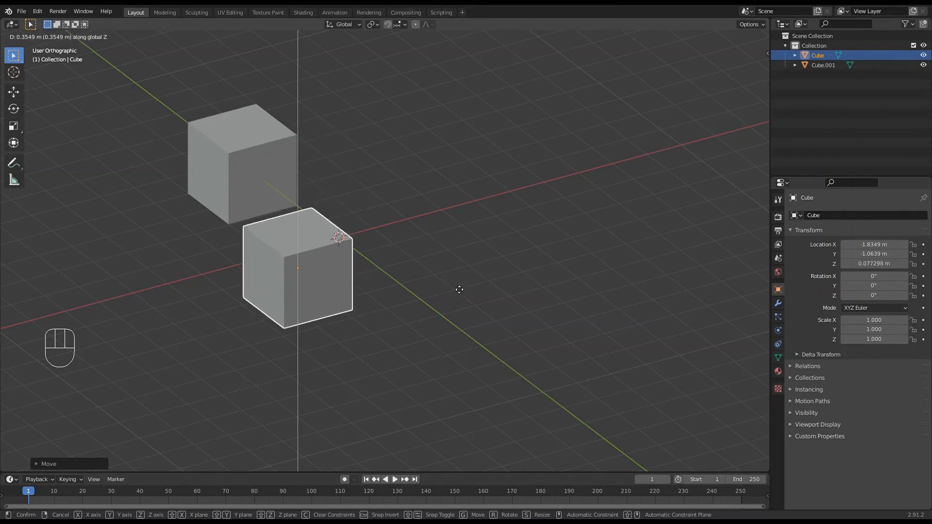
pyautogui.click(460, 287)
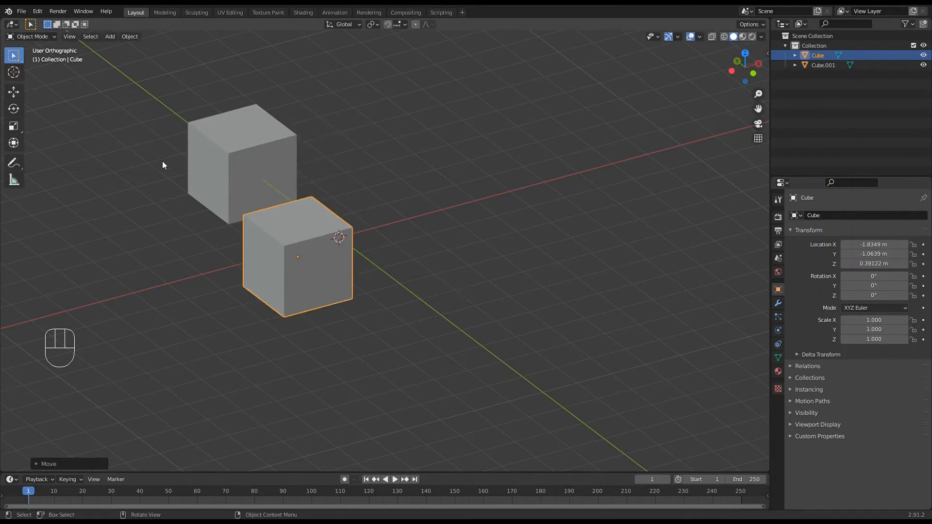
# Step: Activate the Move tool and undo the cube's three moves, back to the world origin
pyautogui.click(14, 92)
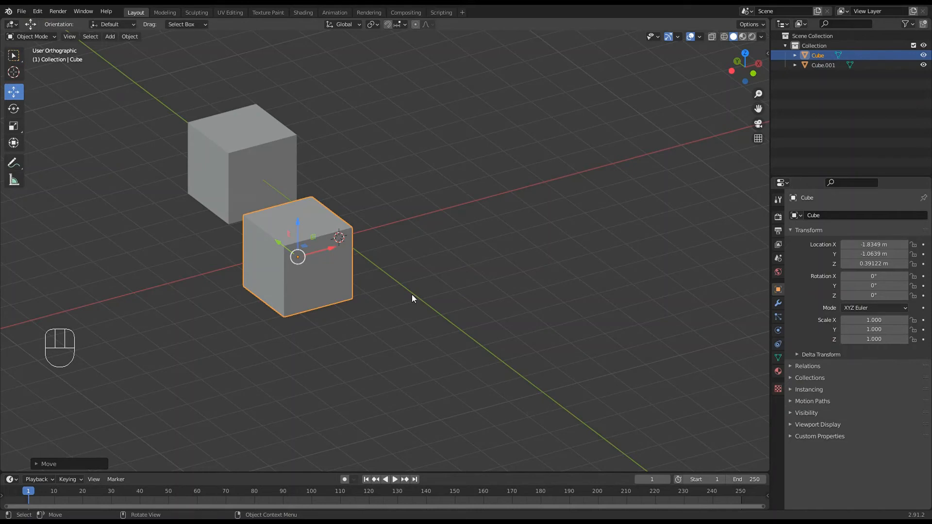
pyautogui.hotkey('ctrl', 'z')
pyautogui.hotkey('ctrl', 'z')
pyautogui.hotkey('ctrl', 'z')
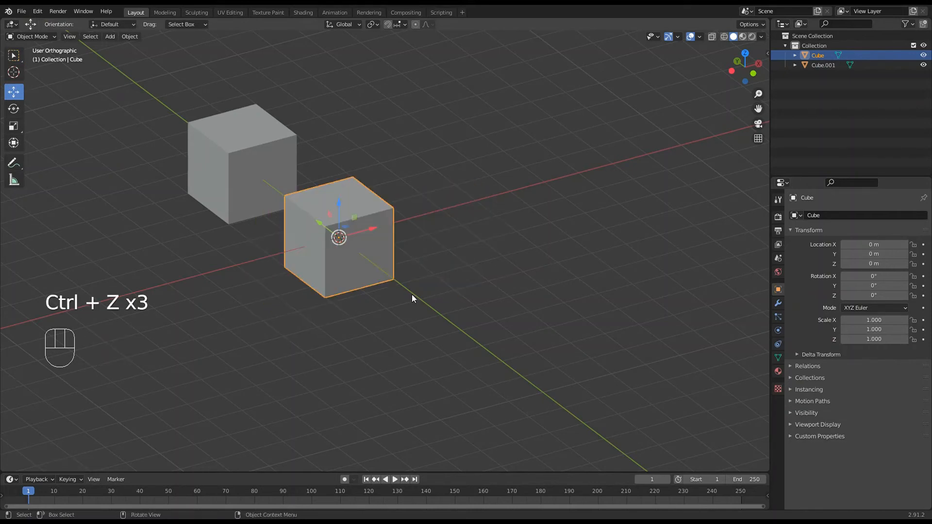
# Step: Activate the Rotate tool, rotate the cube slightly with the free trackball rotation, and undo it
pyautogui.moveTo(503, 286); pyautogui.dragTo(496, 281, button='middle')
pyautogui.click(13, 109)
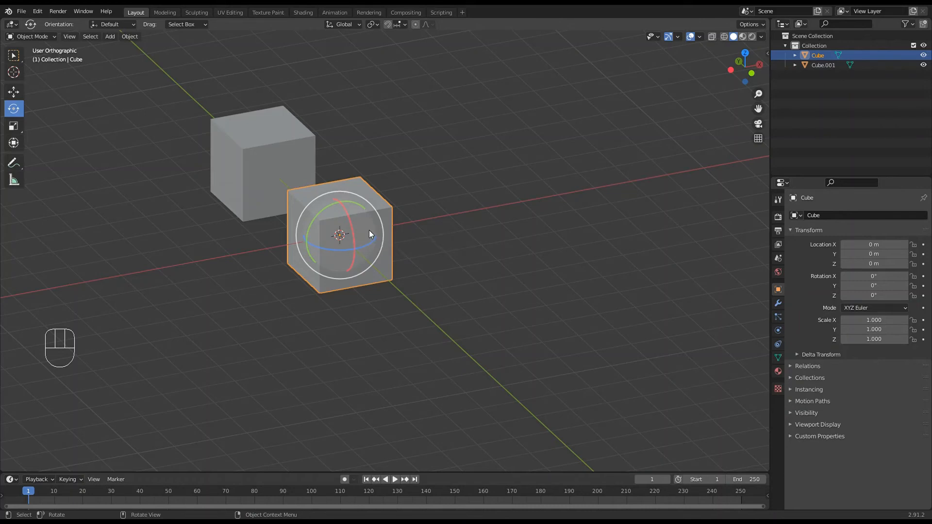
pyautogui.moveTo(369, 230)
pyautogui.mouseDown()
pyautogui.moveTo(329, 220)
pyautogui.moveTo(367, 223)
pyautogui.moveTo(364, 233)
pyautogui.mouseUp()
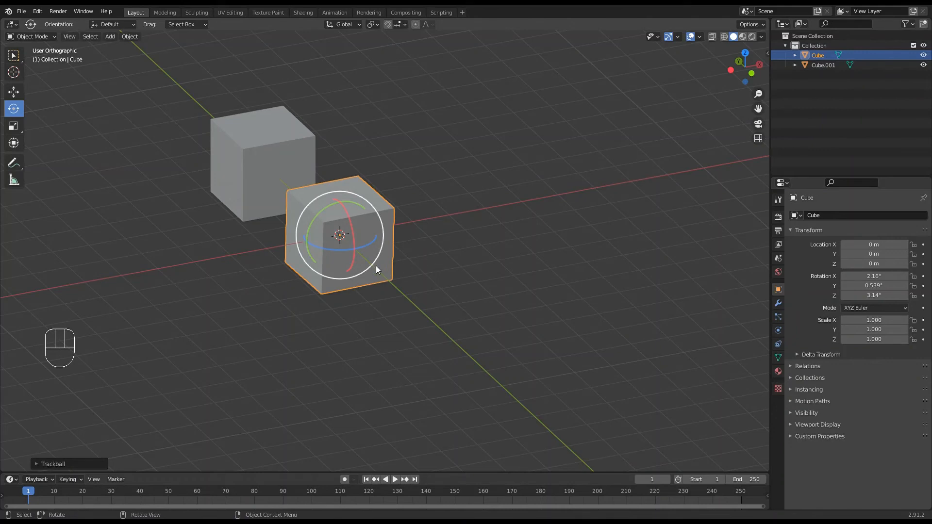
pyautogui.hotkey('ctrl', 'z')
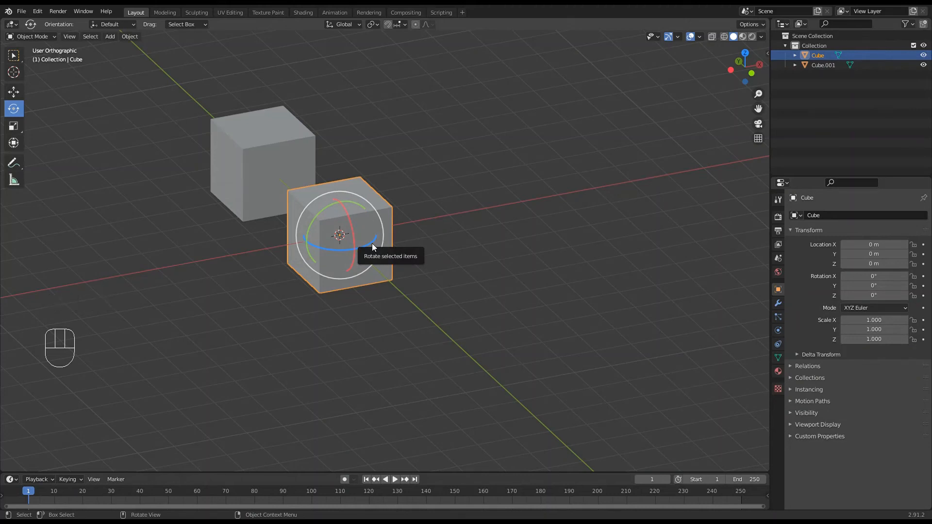
# Step: Rotate the cube about -40.6° around Z and further around the Y axis, and undo both rotations
pyautogui.moveTo(373, 247)
pyautogui.mouseDown()
pyautogui.moveTo(306, 257)
pyautogui.moveTo(386, 245)
pyautogui.moveTo(320, 254)
pyautogui.moveTo(359, 252)
pyautogui.mouseUp()
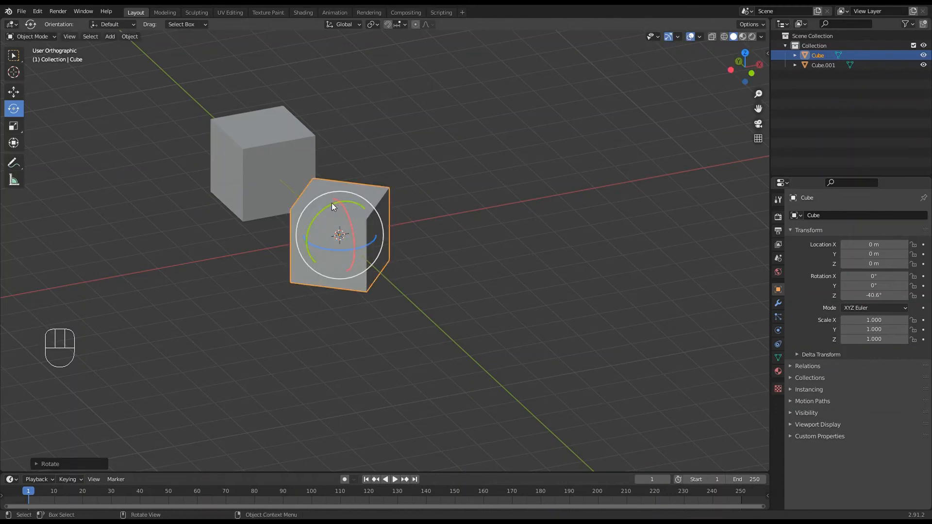
pyautogui.moveTo(331, 204)
pyautogui.mouseDown()
pyautogui.moveTo(306, 220)
pyautogui.moveTo(335, 209)
pyautogui.mouseUp()
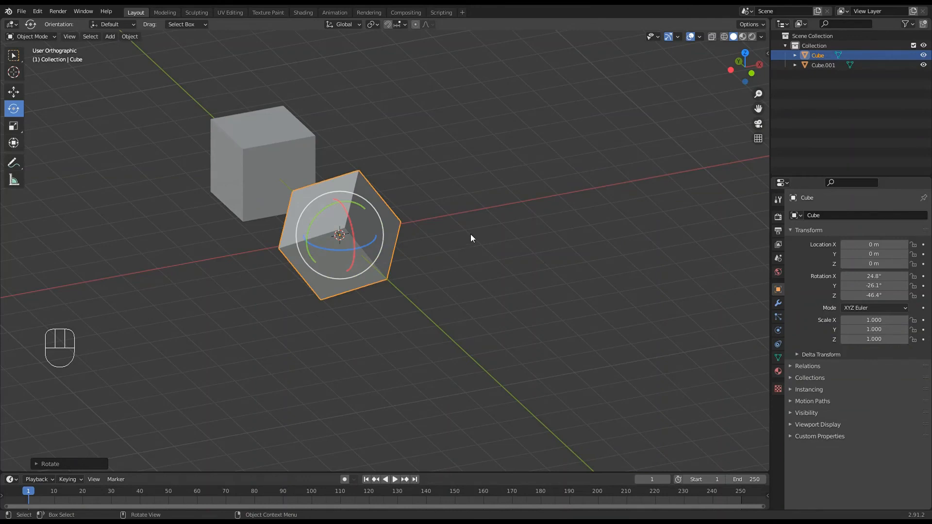
pyautogui.hotkey('ctrl', 'z')
pyautogui.hotkey('ctrl', 'z')
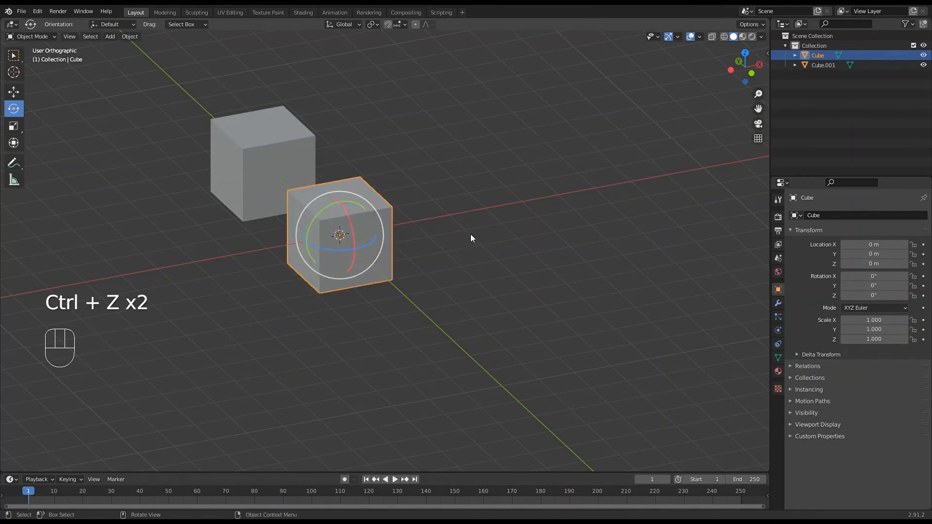
# Step: Activate the Select Box tool and rotate the cube freely to about X 11.9°, Y 38.7°, Z -14.9°
pyautogui.scroll(2, 479, 249)
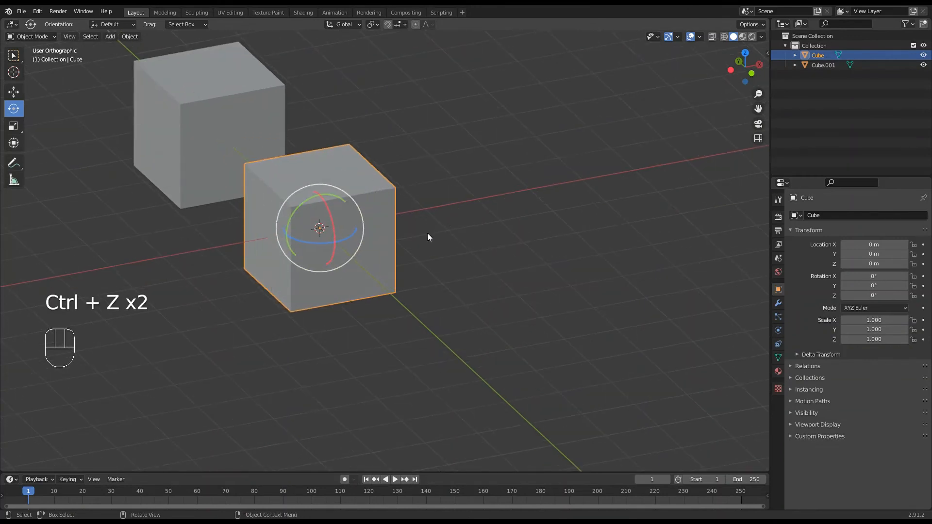
pyautogui.keyDown('shift'); pyautogui.moveTo(427, 233); pyautogui.dragTo(508, 240, button='middle'); pyautogui.keyUp('shift')
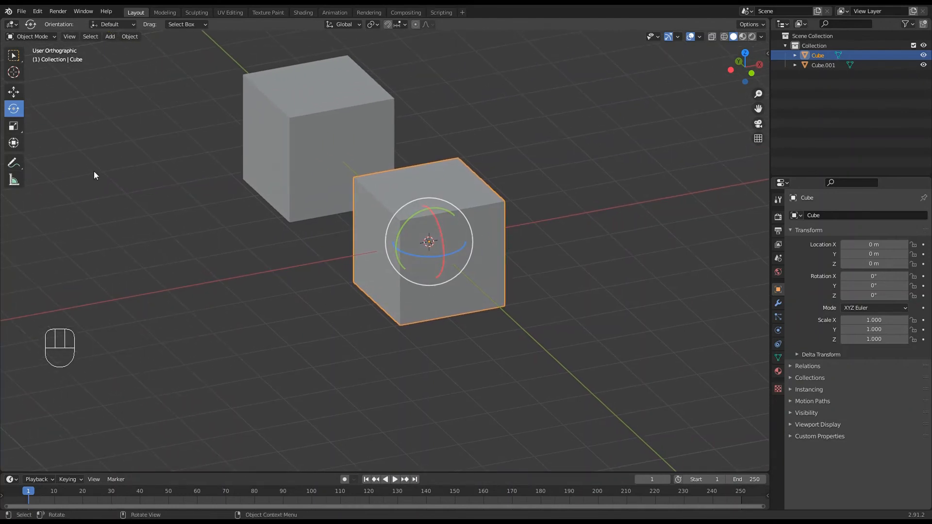
pyautogui.click(14, 59)
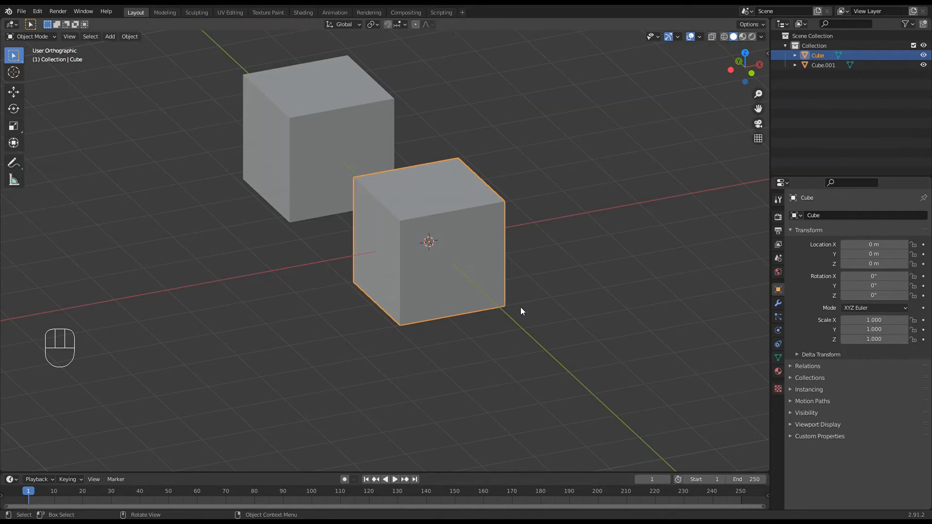
pyautogui.press('r')
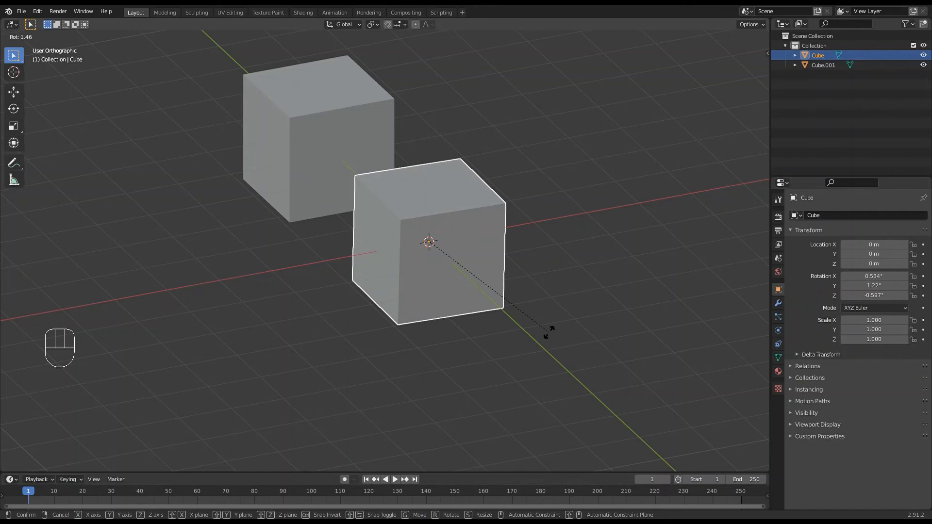
pyautogui.click(439, 323)
# Step: Rotate the cube freely from a different viewing angle to about X -78.5°, Y 66.6°, Z -137°
pyautogui.moveTo(427, 380); pyautogui.dragTo(407, 396, button='middle')
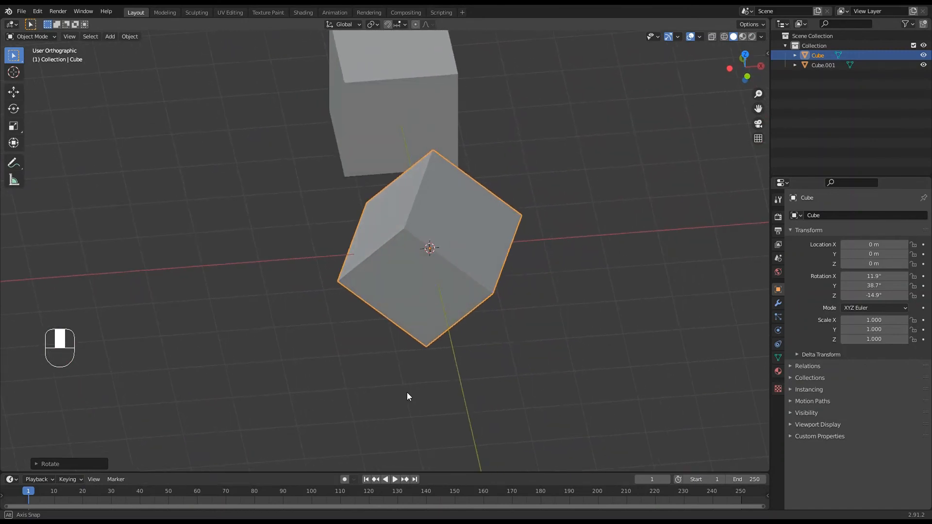
pyautogui.press('r')
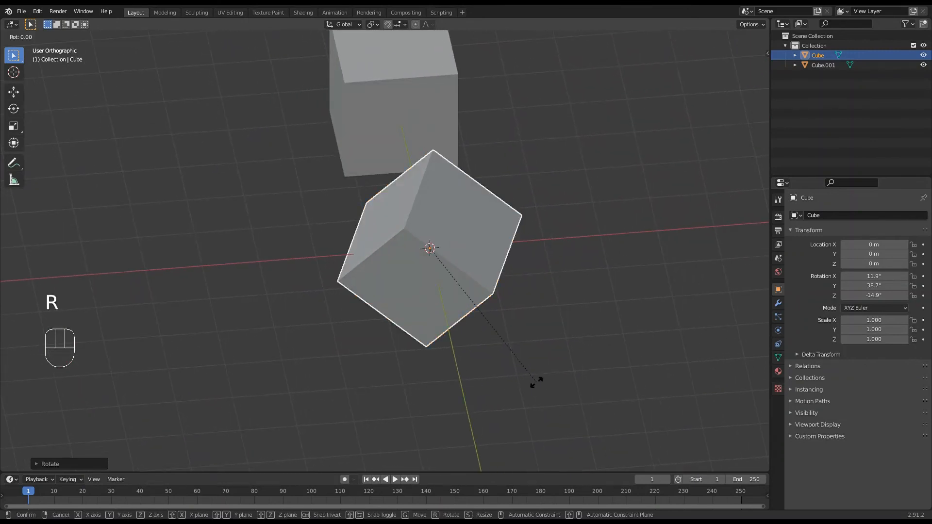
pyautogui.click(358, 375)
# Step: Rotate the cube in the front orthographic view to about X 52.3°, Y 28.7°, Z -17.9°
pyautogui.moveTo(488, 397); pyautogui.dragTo(537, 403, button='middle')
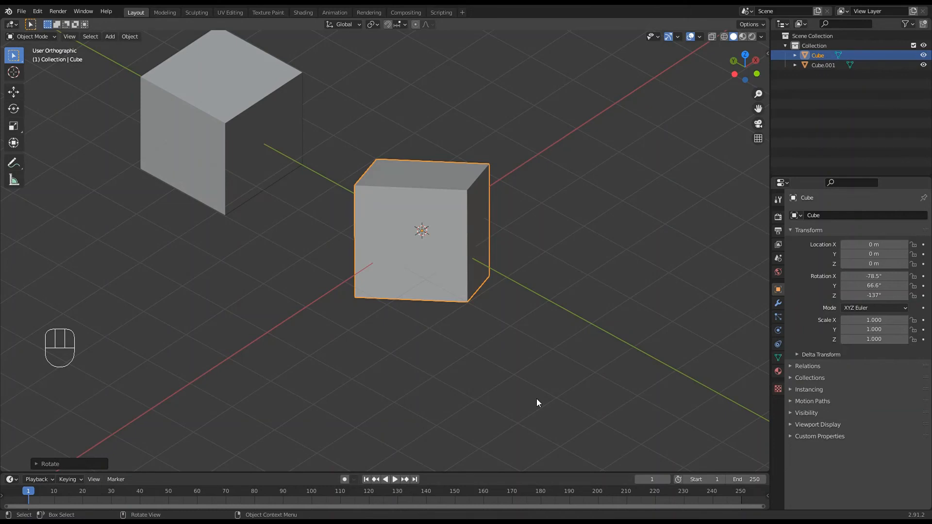
pyautogui.press('KP_1')
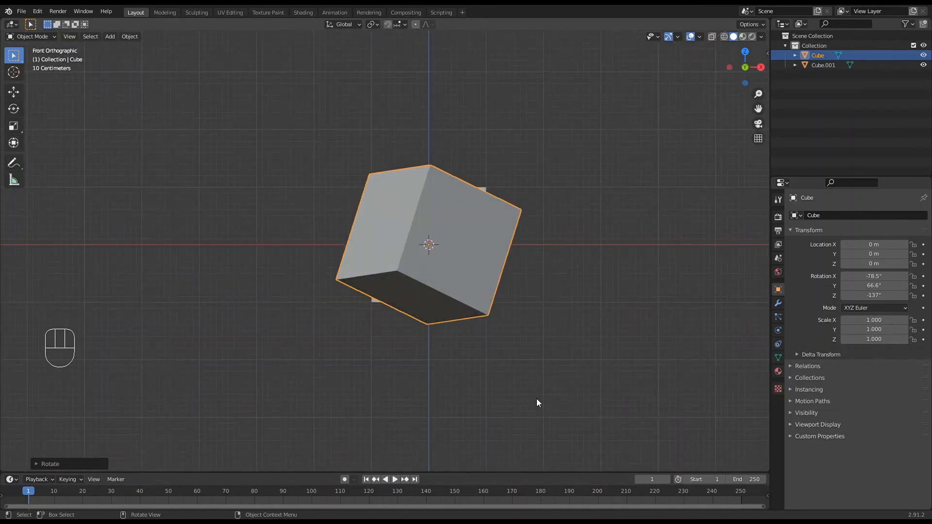
pyautogui.press('r')
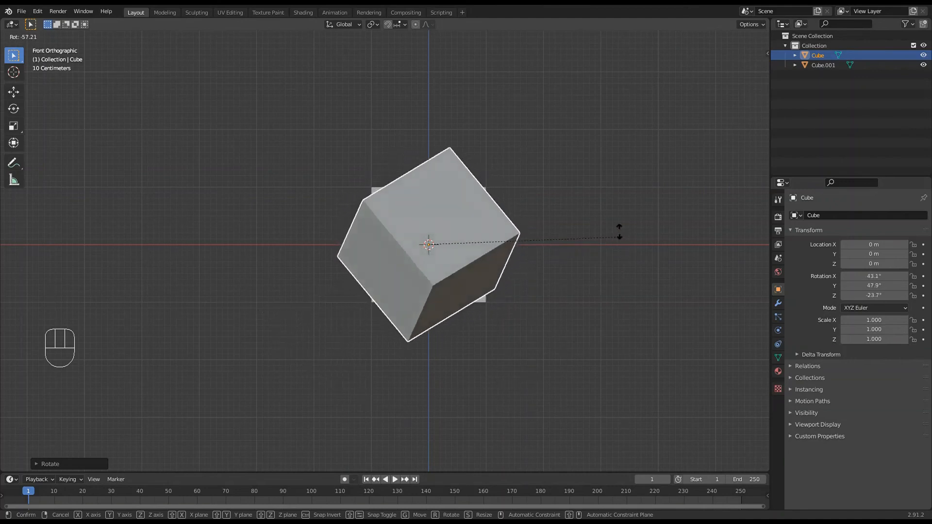
pyautogui.click(549, 188)
# Step: Rotate the cube with the Rotate tool to about X 54.3°, Y 23°, Z -111°, and undo all of its rotations
pyautogui.moveTo(509, 308); pyautogui.dragTo(482, 359, button='middle')
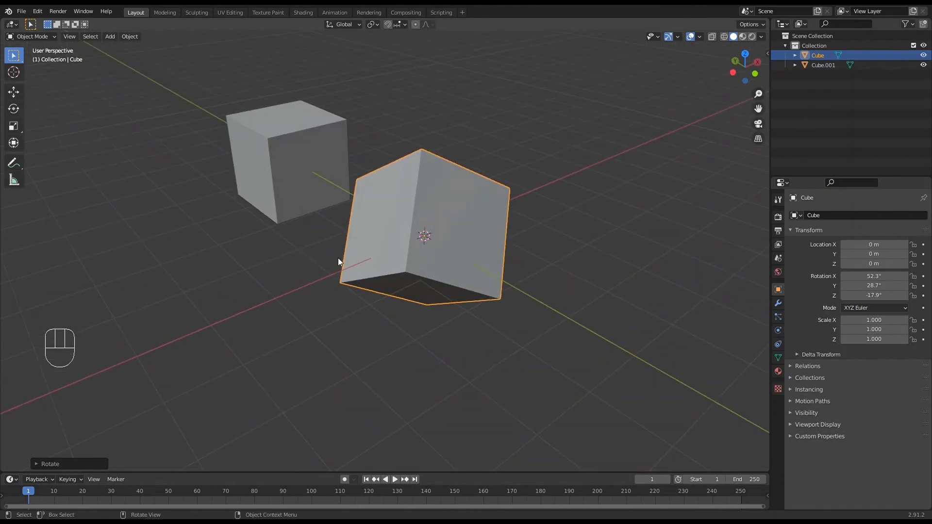
pyautogui.click(15, 111)
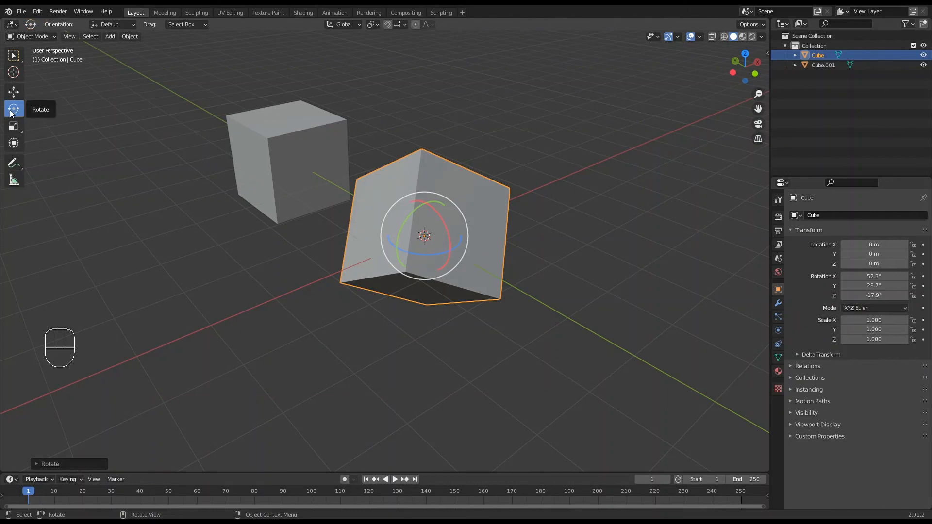
pyautogui.moveTo(416, 210); pyautogui.dragTo(469, 339)
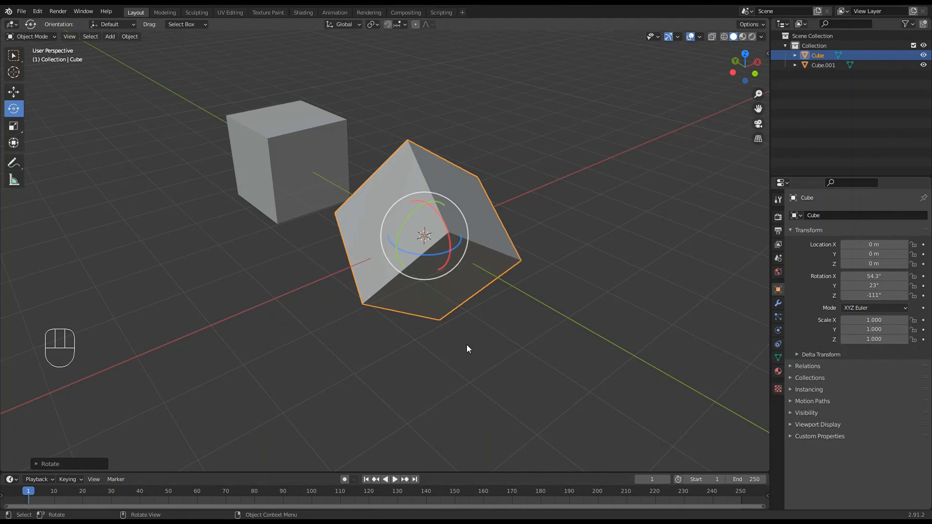
pyautogui.hotkey('ctrl', 'z')
pyautogui.hotkey('ctrl', 'z')
pyautogui.hotkey('ctrl', 'z')
pyautogui.hotkey('ctrl', 'z')
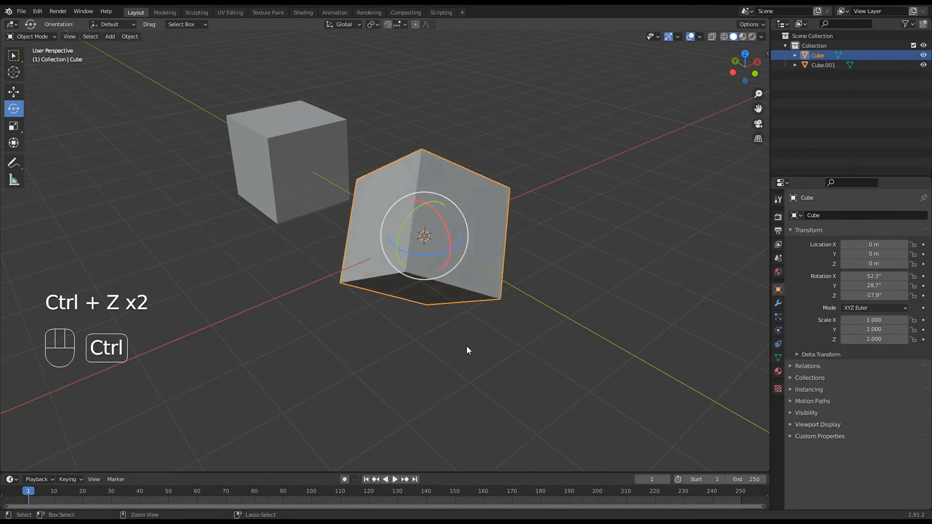
pyautogui.hotkey('ctrl', 'z')
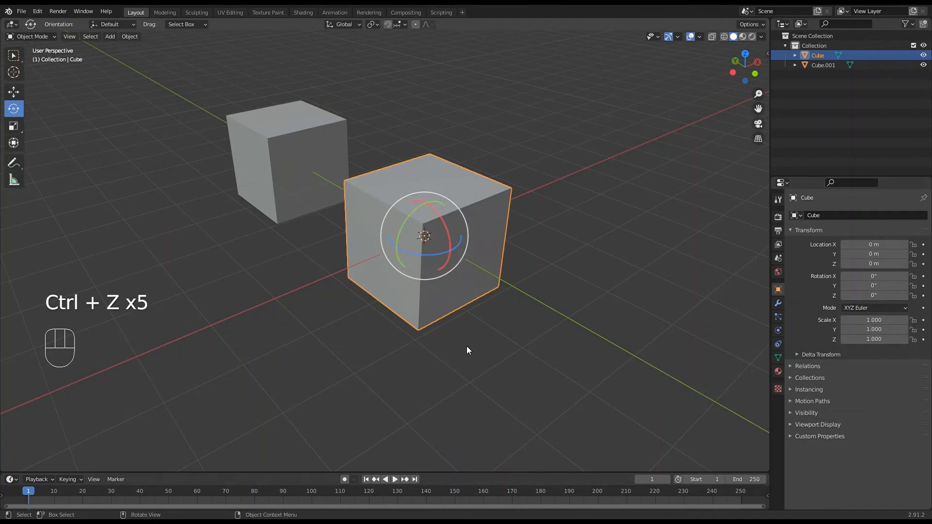
# Step: Deselect and reselect the cube at the world origin, and activate the Scale tool
pyautogui.click(467, 345)
pyautogui.moveTo(467, 345)
pyautogui.mouseDown(button='middle')
pyautogui.moveTo(489, 333)
pyautogui.moveTo(467, 348)
pyautogui.mouseUp(button='middle')
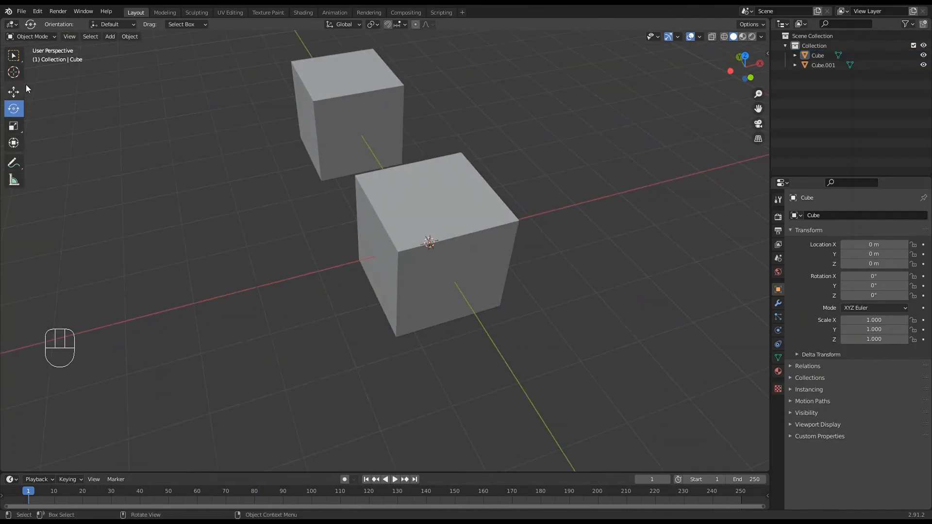
pyautogui.click(381, 213)
pyautogui.moveTo(444, 306); pyautogui.dragTo(486, 301, button='middle')
pyautogui.click(13, 126)
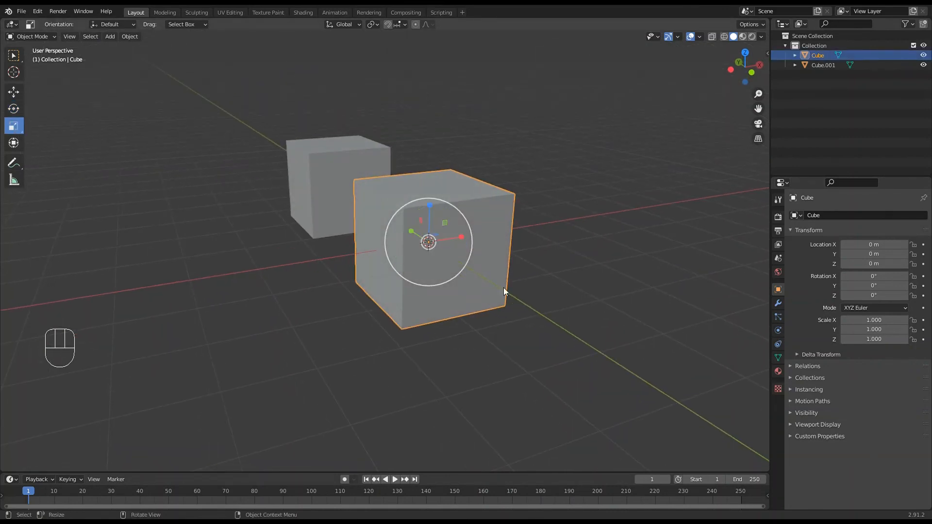
pyautogui.moveTo(491, 278); pyautogui.dragTo(492, 286, button='middle')
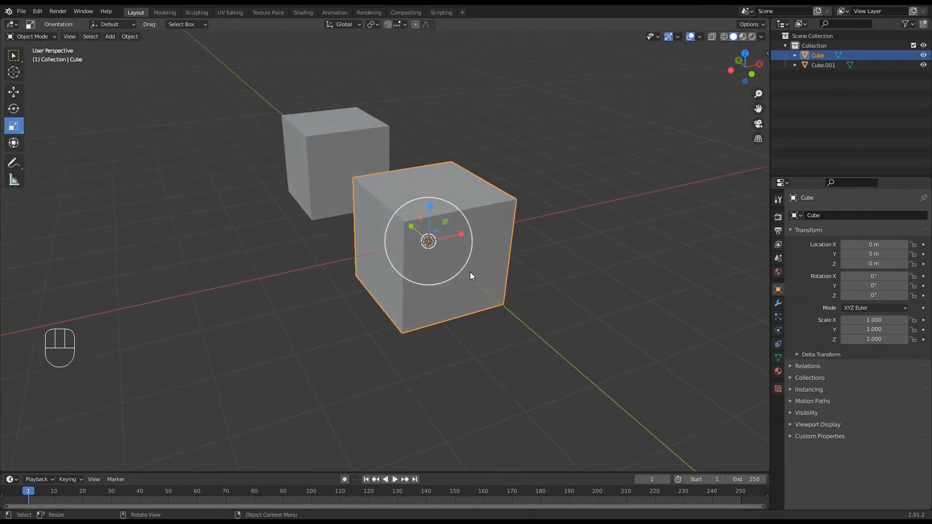
# Step: Scale the cube at the world origin uniformly to about 1.037 and stretch it along X to about 2.182
pyautogui.moveTo(442, 260)
pyautogui.mouseDown()
pyautogui.moveTo(503, 264)
pyautogui.moveTo(443, 262)
pyautogui.mouseUp()
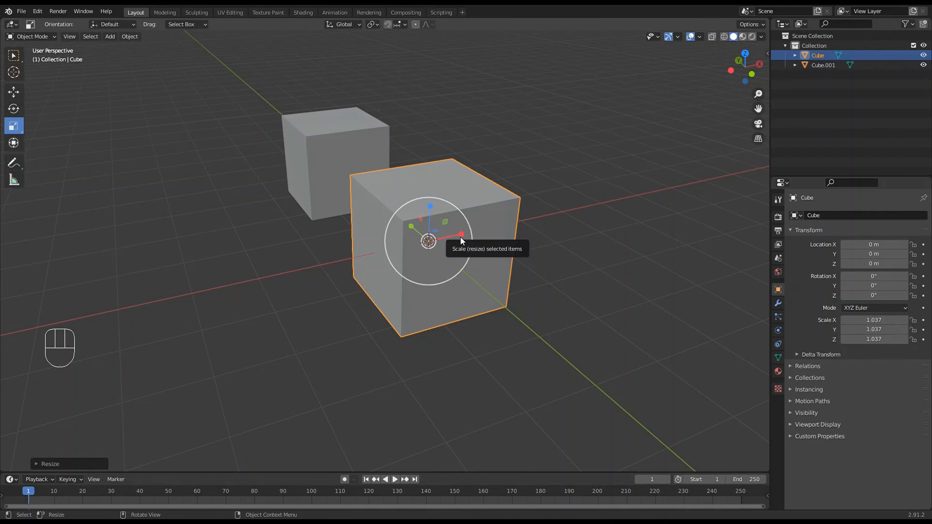
pyautogui.moveTo(460, 237); pyautogui.dragTo(495, 215)
pyautogui.moveTo(531, 343); pyautogui.dragTo(533, 339, button='middle')
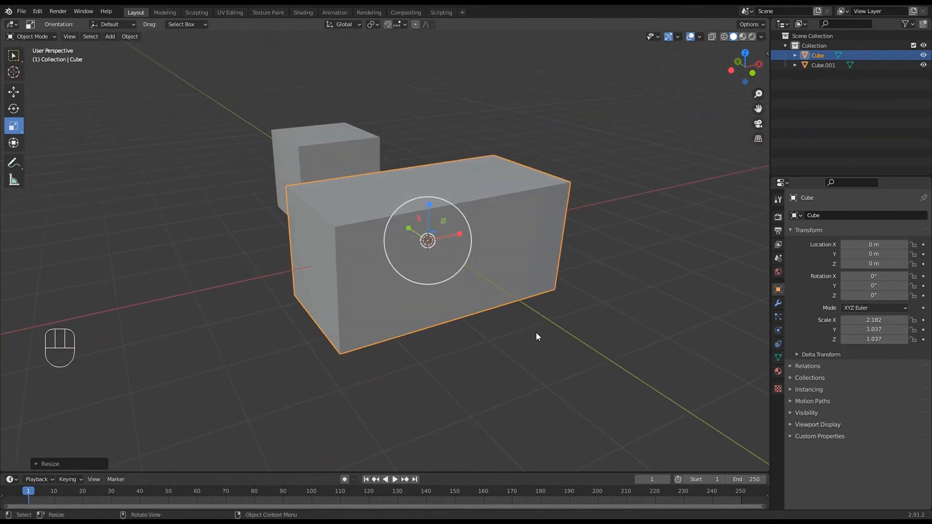
# Step: Scale the stretched cube uniformly to about X 2.171, Y 1.032, and flatten it along global Z to a scale of about 0.823
pyautogui.press('s')
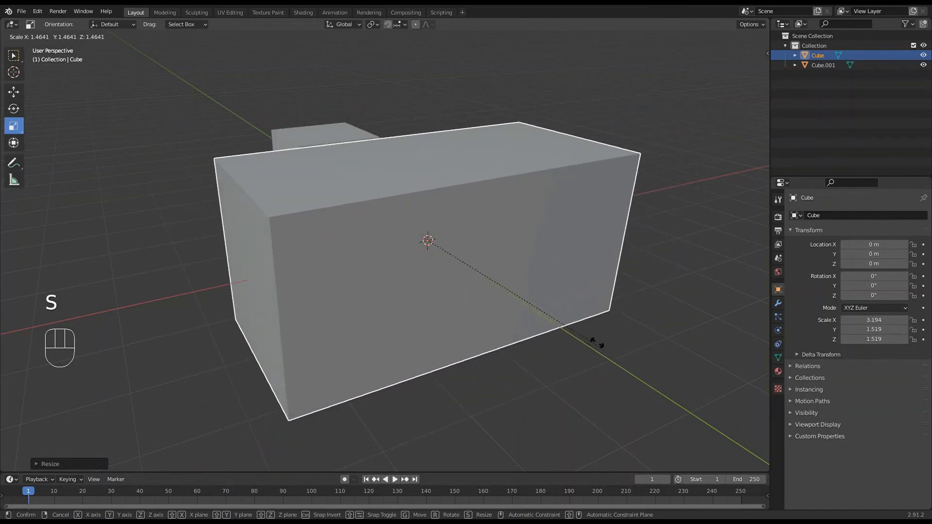
pyautogui.click(544, 318)
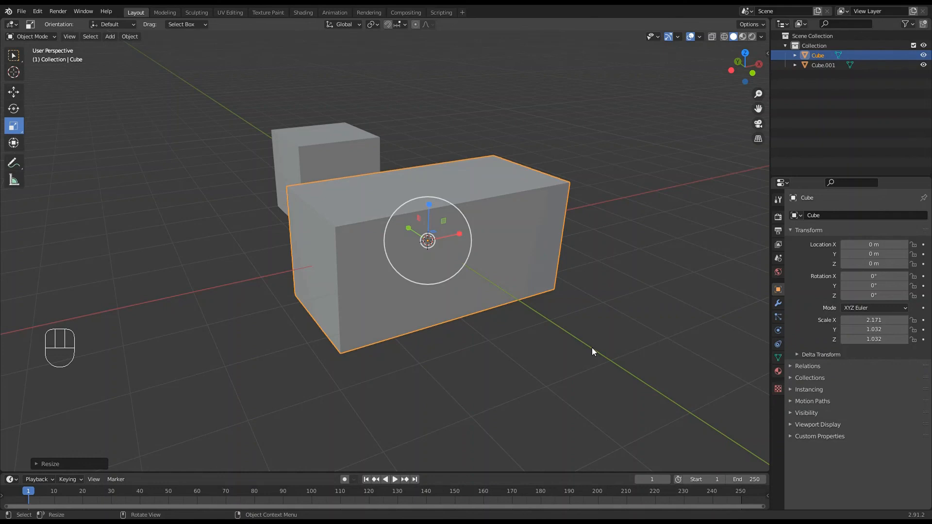
pyautogui.press('s')
pyautogui.press('z')
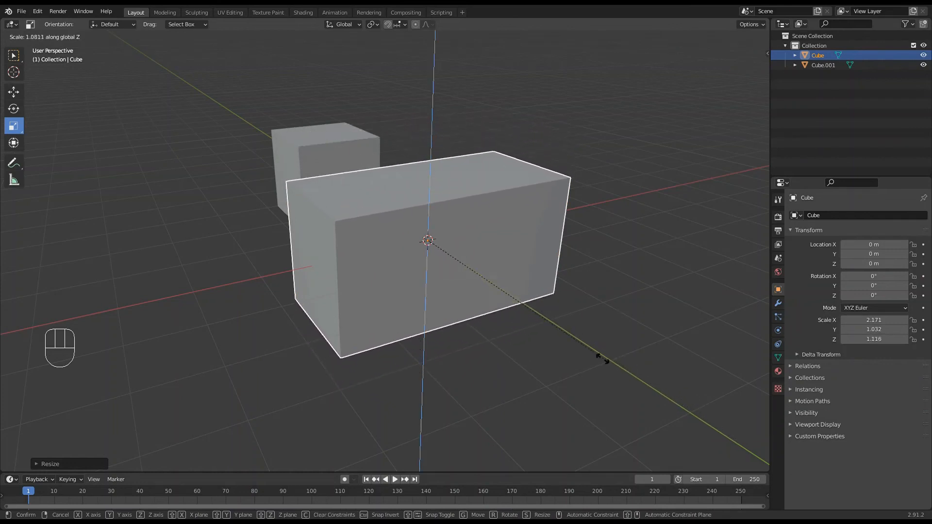
pyautogui.click(520, 366)
pyautogui.moveTo(398, 374)
pyautogui.mouseDown(button='middle')
pyautogui.moveTo(410, 390)
pyautogui.moveTo(398, 355)
pyautogui.moveTo(406, 373)
pyautogui.mouseUp(button='middle')
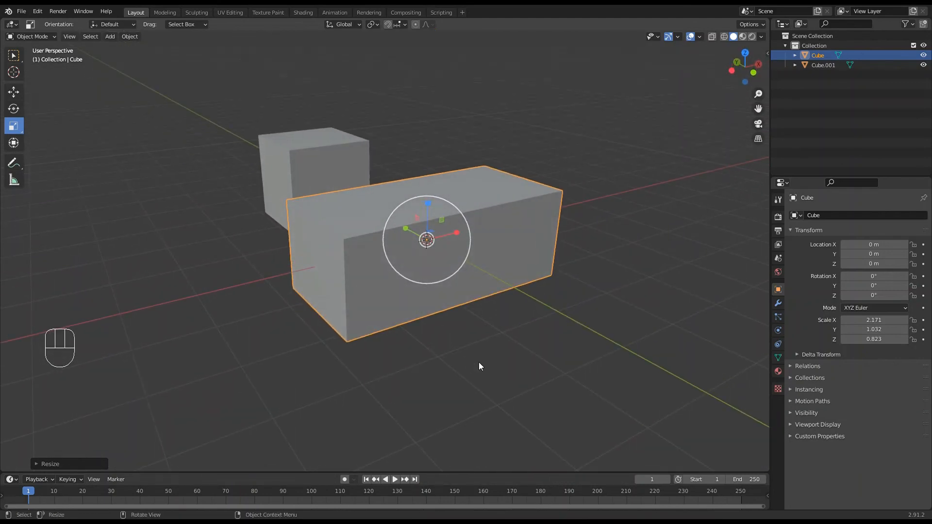